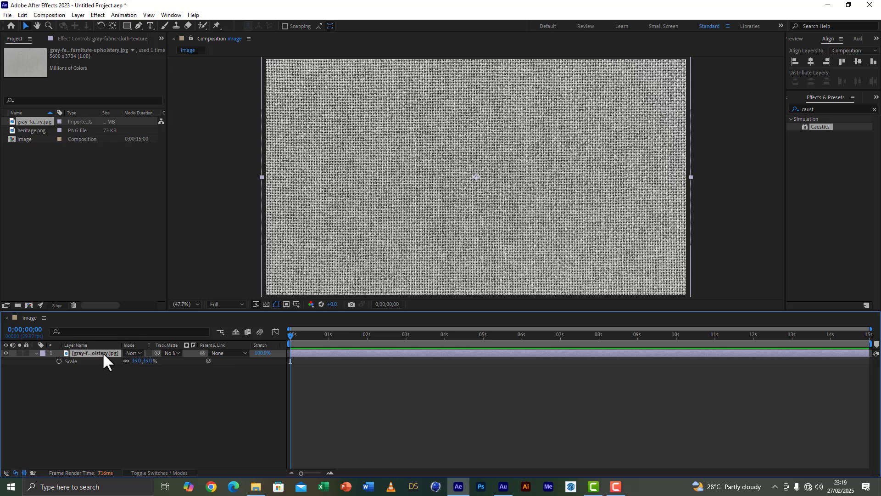
Add heritage.png to the image composition above the fabric layer and set its blending mode to Overlay.
drag(29, 130, 89, 349)
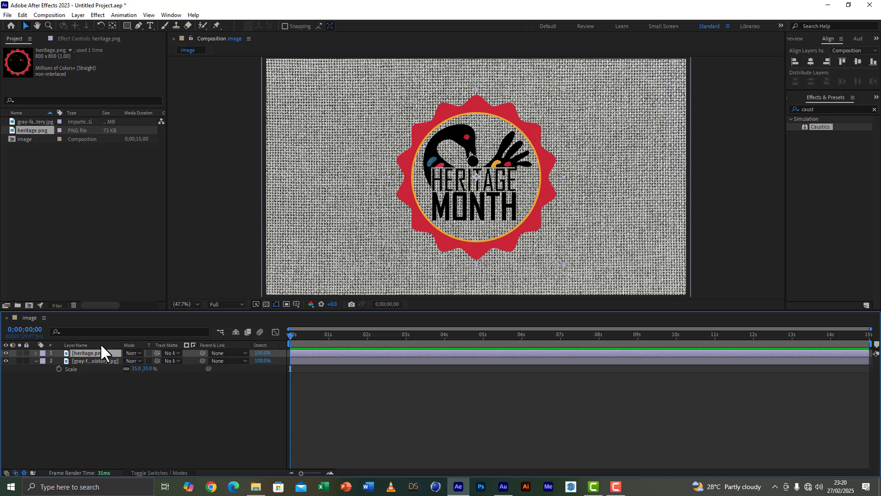
click(134, 360)
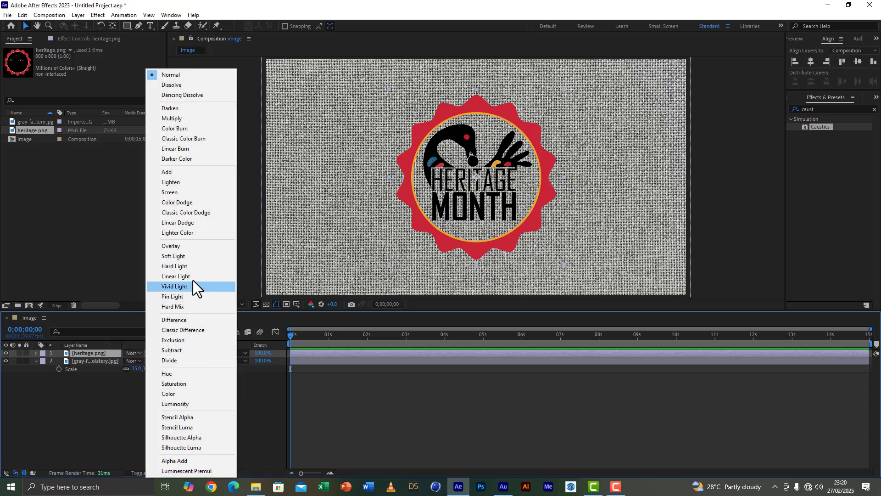
click(180, 246)
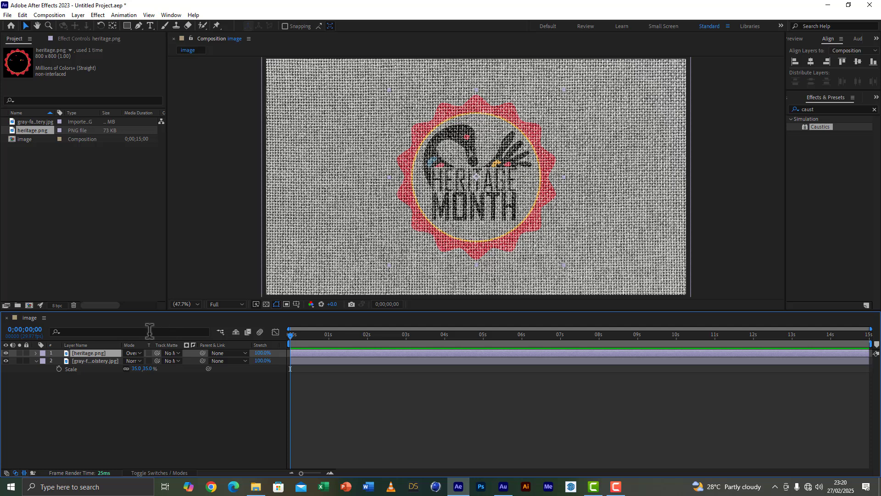
Duplicate the logo layer twice, then move the topmost copy to the fabric's upper right and scale it to 40%.
key(ctrl+d)
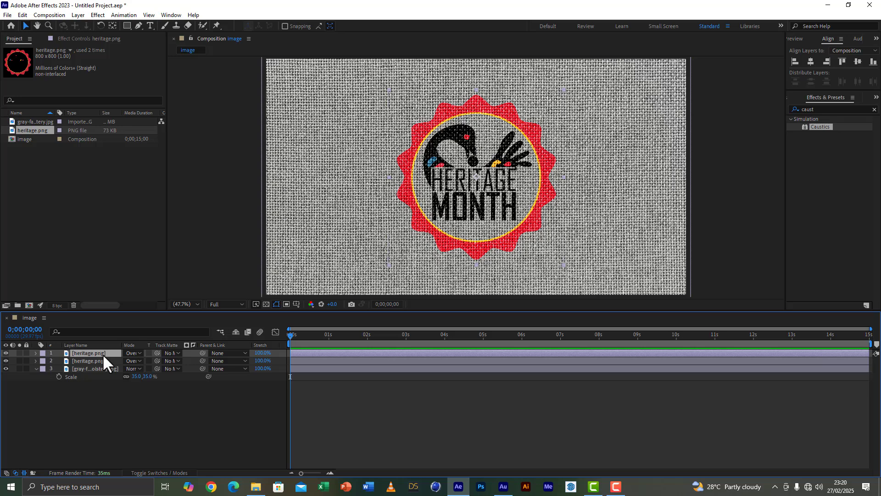
key(ctrl+d)
drag(527, 125, 673, 89)
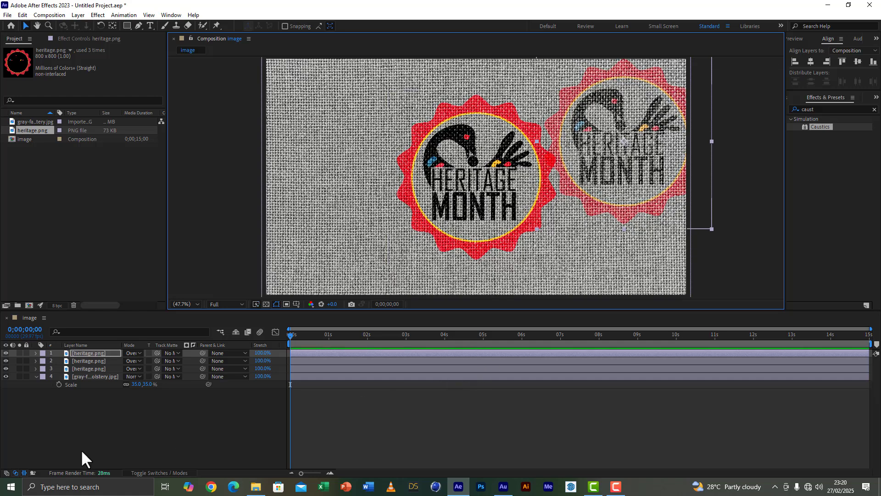
key(s)
drag(136, 360, 109, 360)
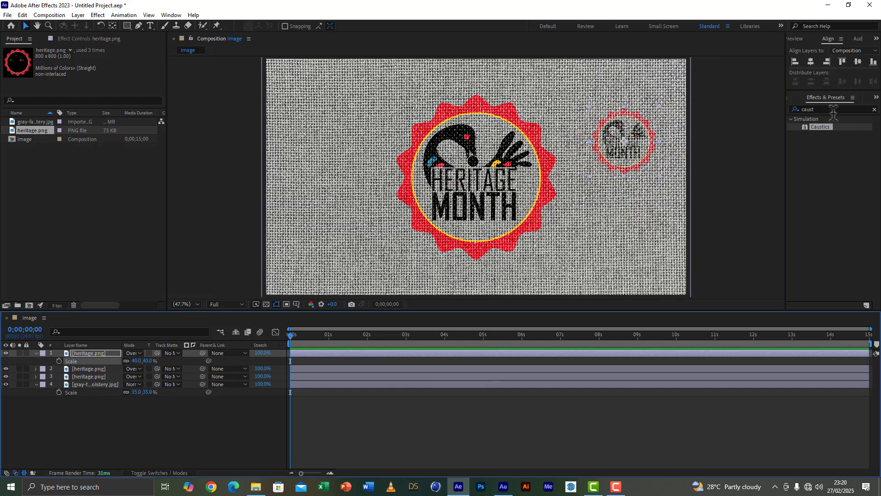
Apply the Fill effect to the small logo copy and set its fill color to black.
click(833, 113)
drag(833, 110, 779, 110)
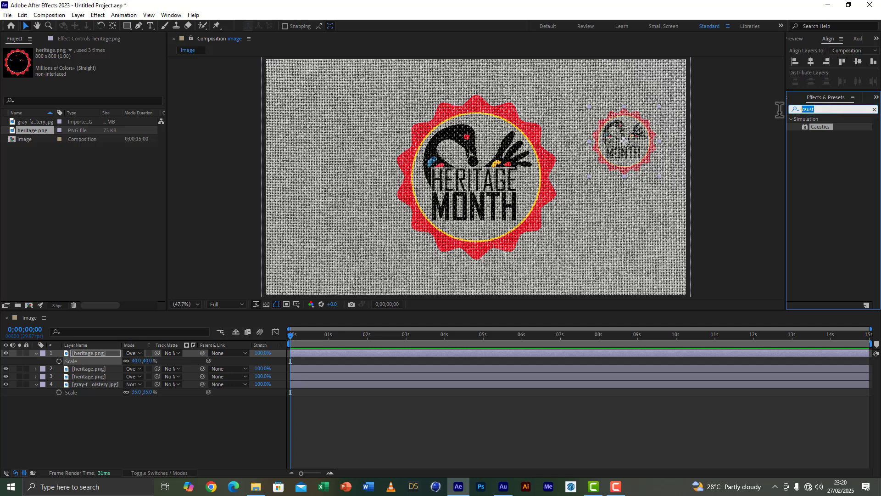
text(fill)
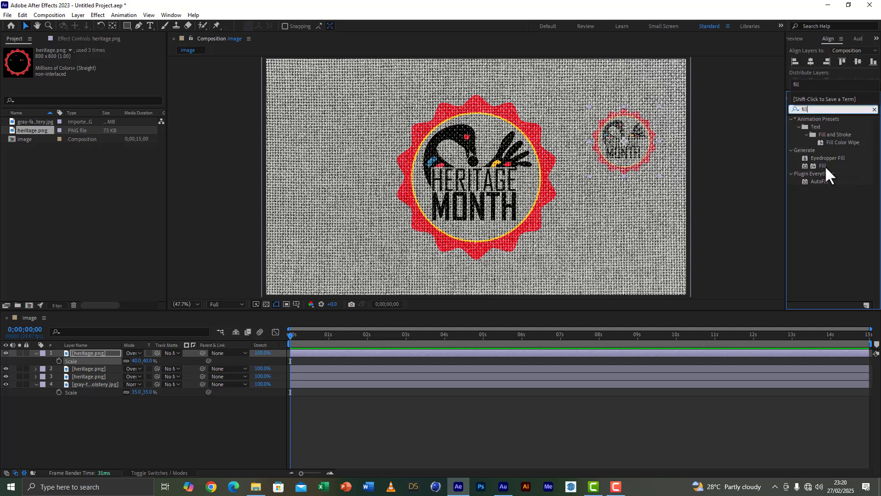
double_click(825, 165)
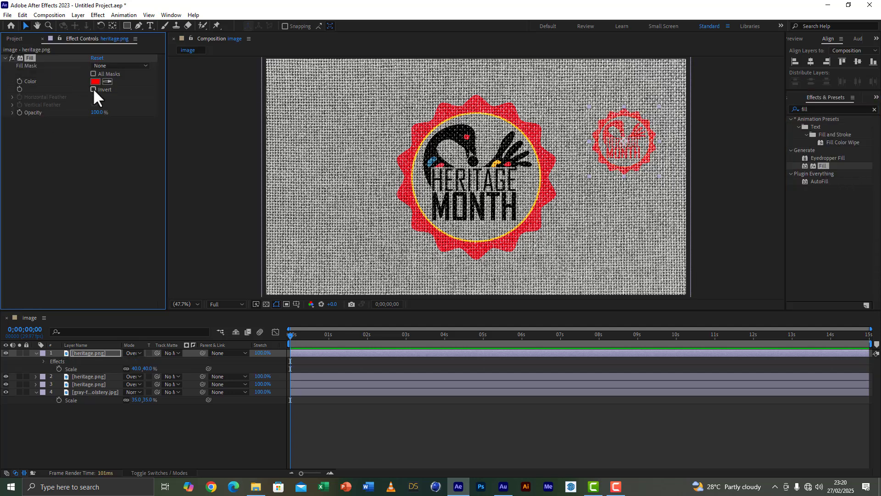
click(97, 80)
drag(143, 362, 203, 422)
click(238, 287)
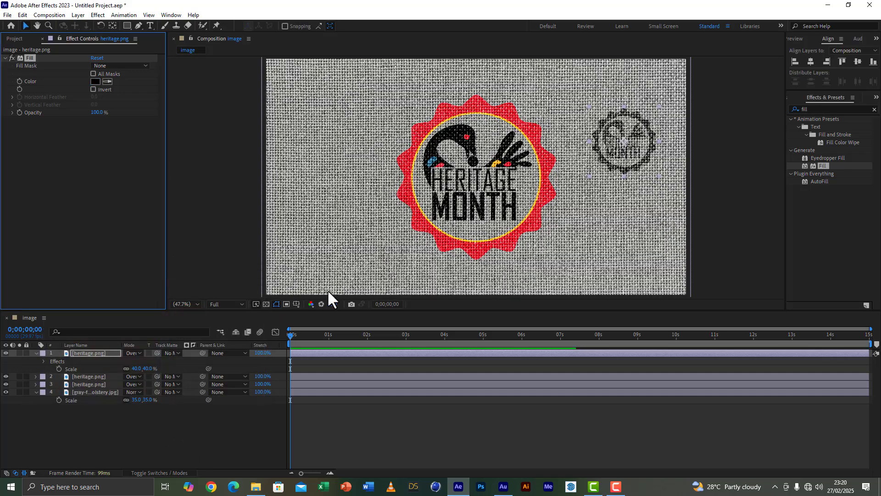
Move the small black logo up toward the fabric's upper-right corner and set its scale to 30%.
drag(626, 143, 635, 101)
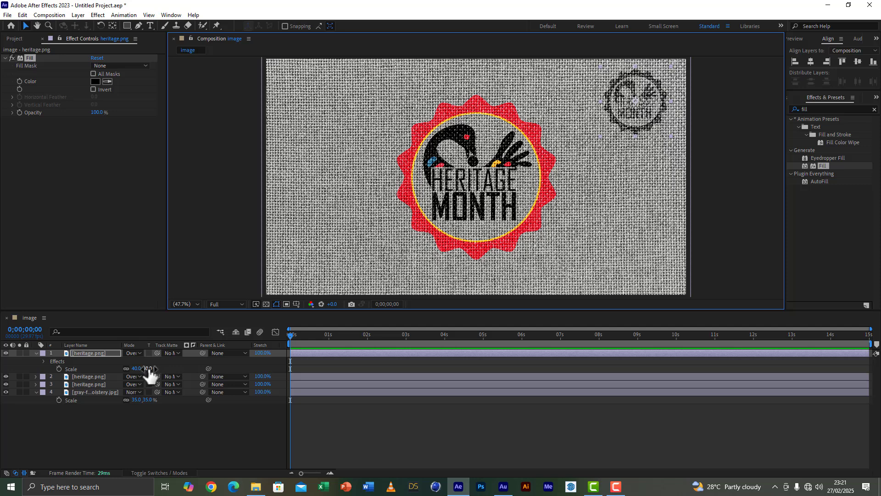
click(148, 368)
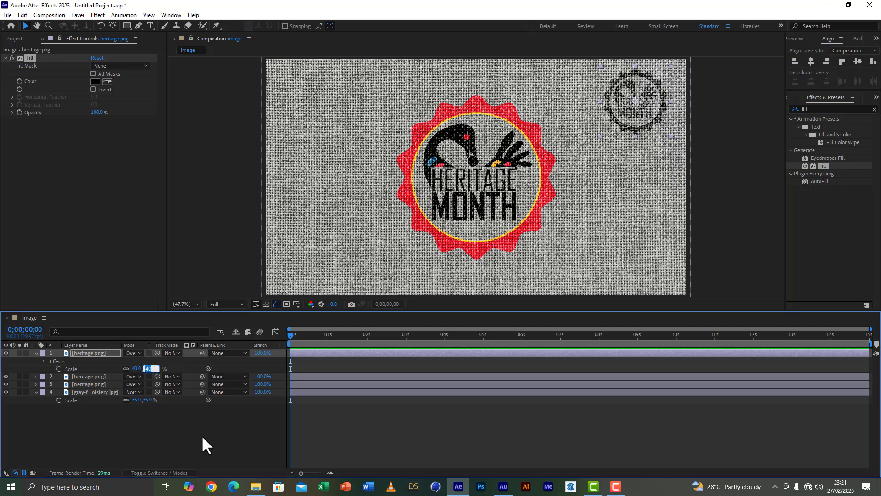
text(30)
key(Return)
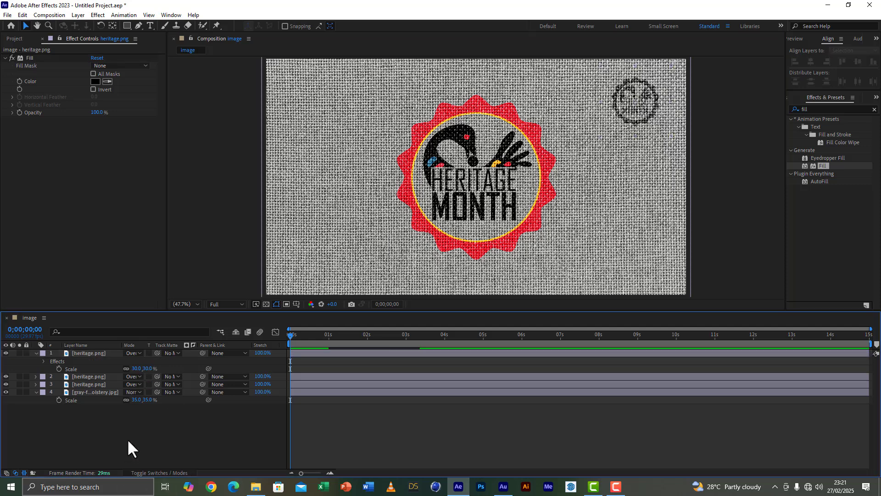
Duplicate the small black logo into the fabric's upper-left corner and set the upper-right logo's scale to 20%.
click(91, 351)
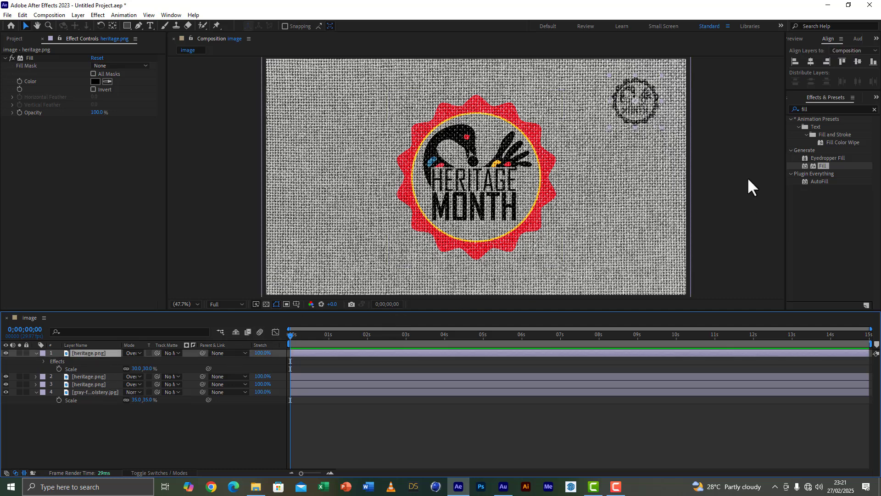
key(ctrl+d)
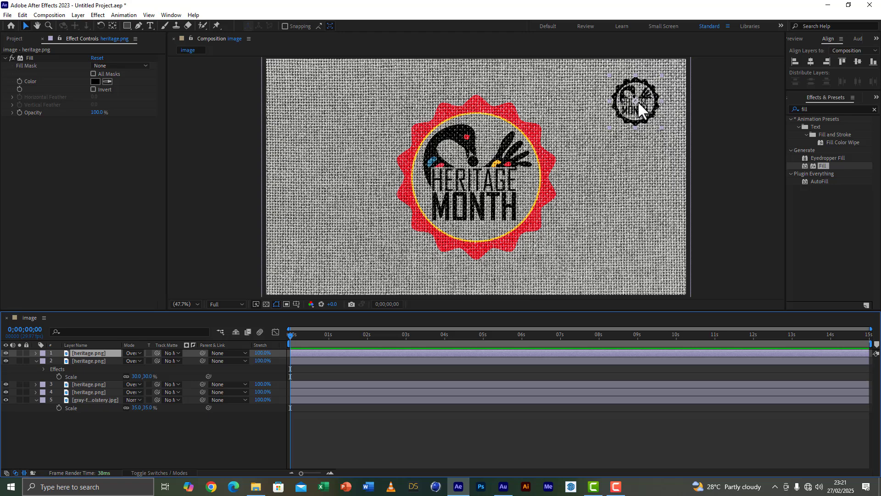
drag(637, 101, 316, 103)
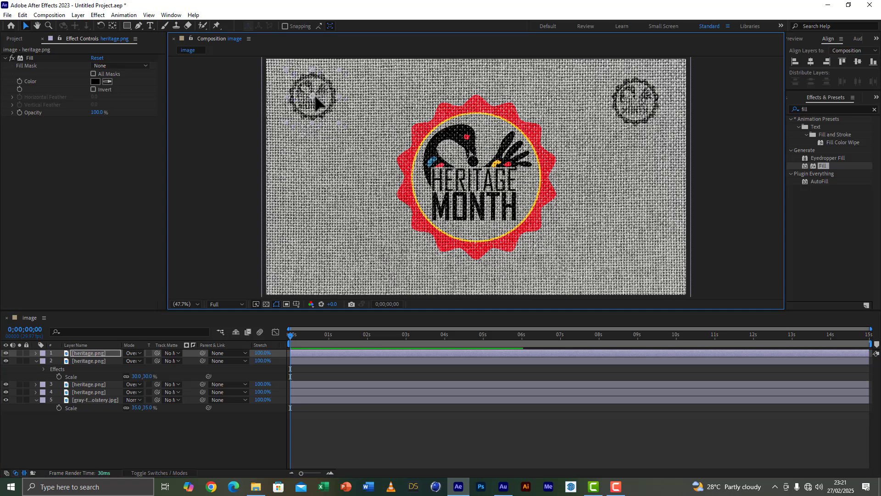
click(148, 376)
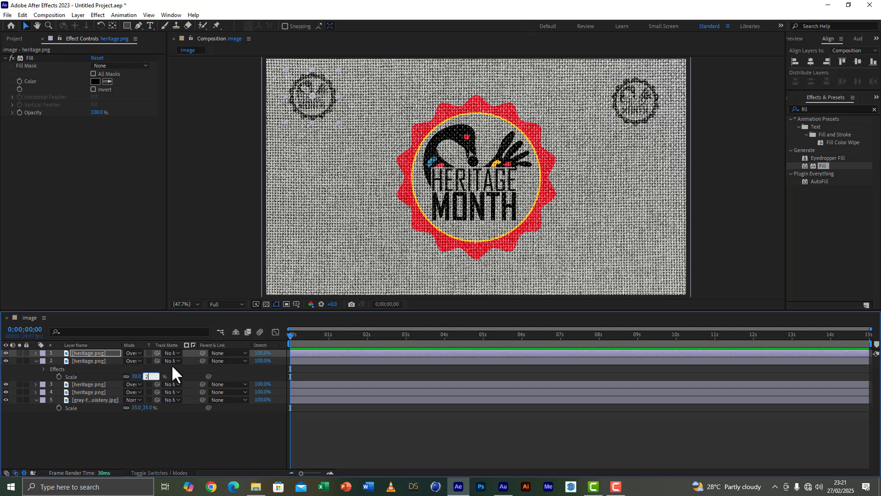
click(174, 436)
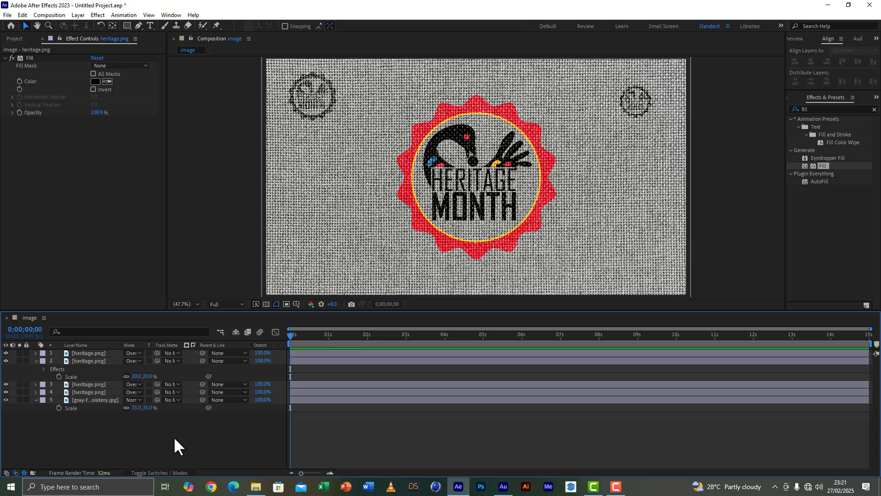
Duplicate both small black logos together and move the copies down to the fabric's lower corners.
click(87, 361)
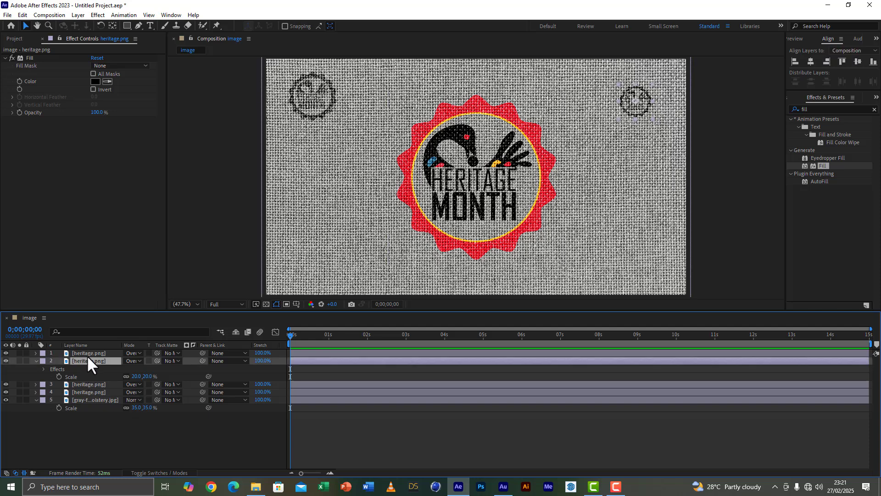
shift+click(89, 354)
key(ctrl+d)
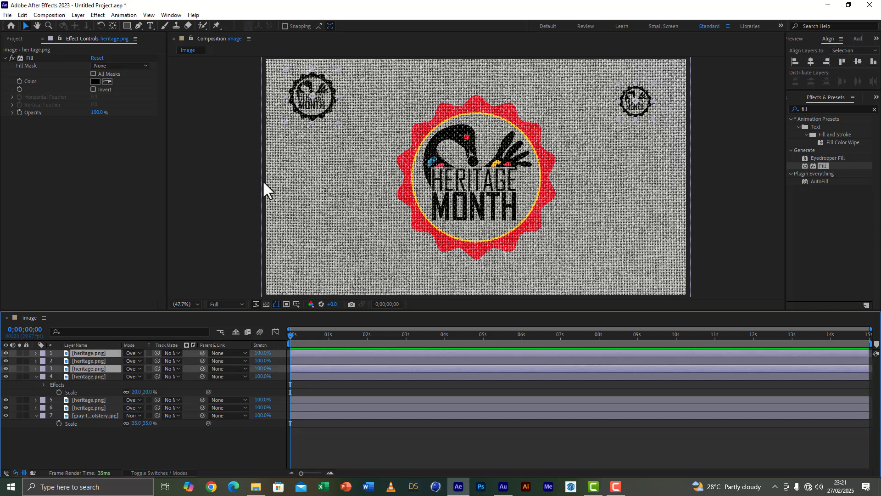
drag(311, 95, 315, 258)
click(747, 261)
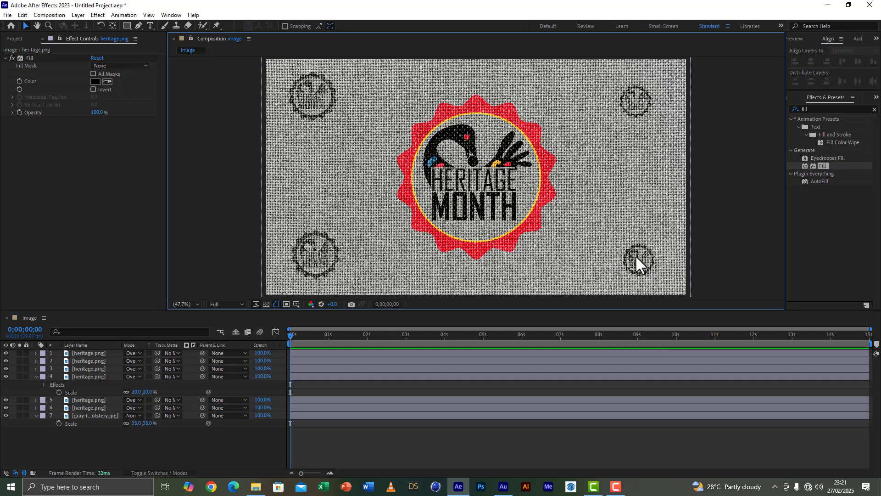
Swap the two lower logos so the larger is in the lower-right corner and the smaller in the lower-left.
drag(637, 262, 369, 270)
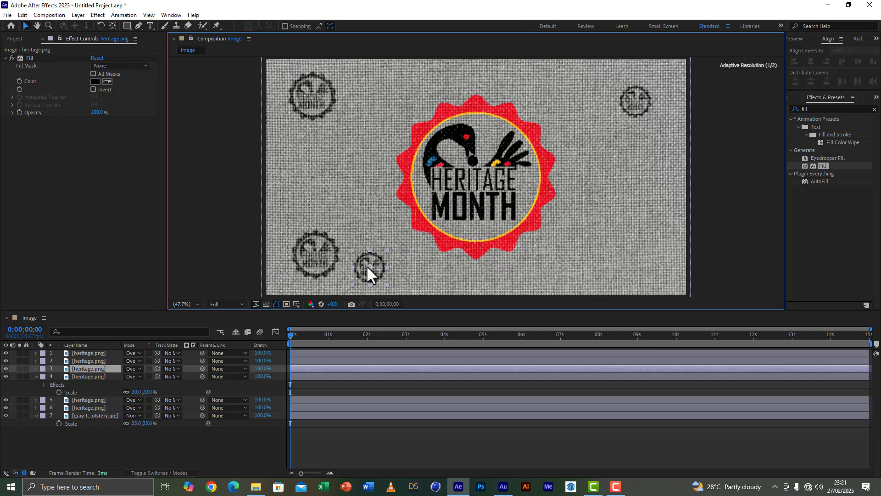
drag(317, 256, 636, 253)
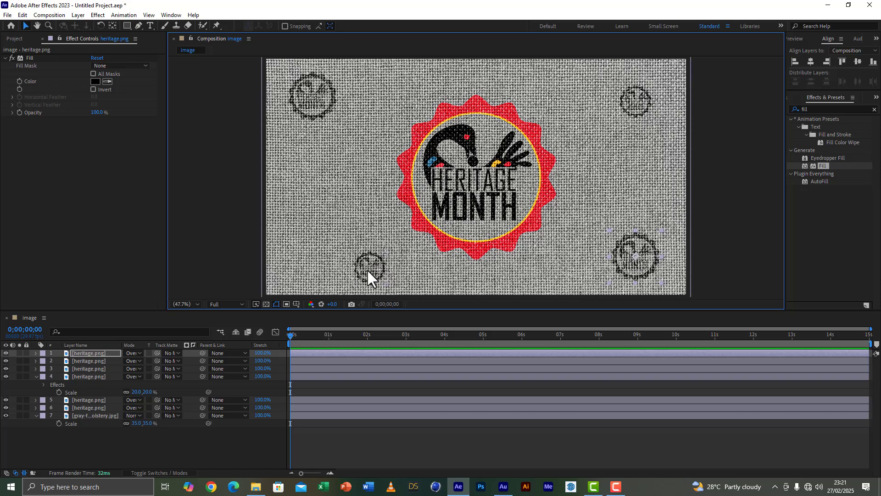
drag(367, 271, 308, 265)
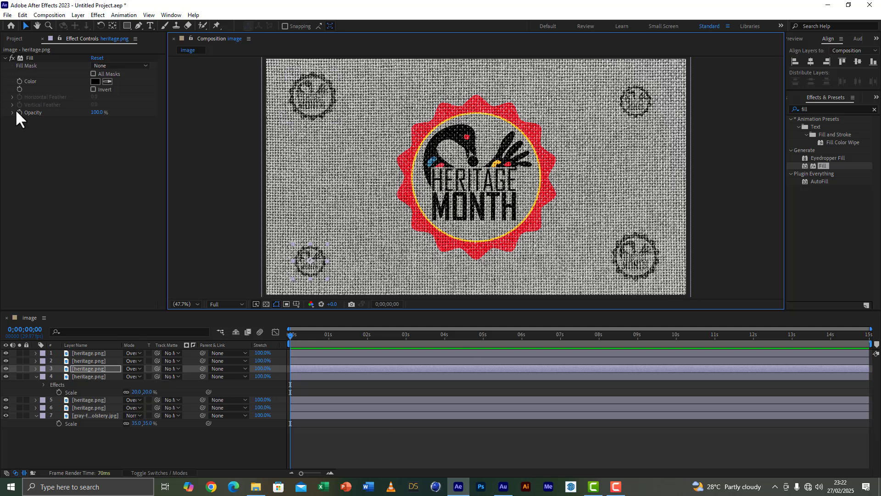
Create a new 1920 x 1080, 15-second composition named waves.
click(19, 38)
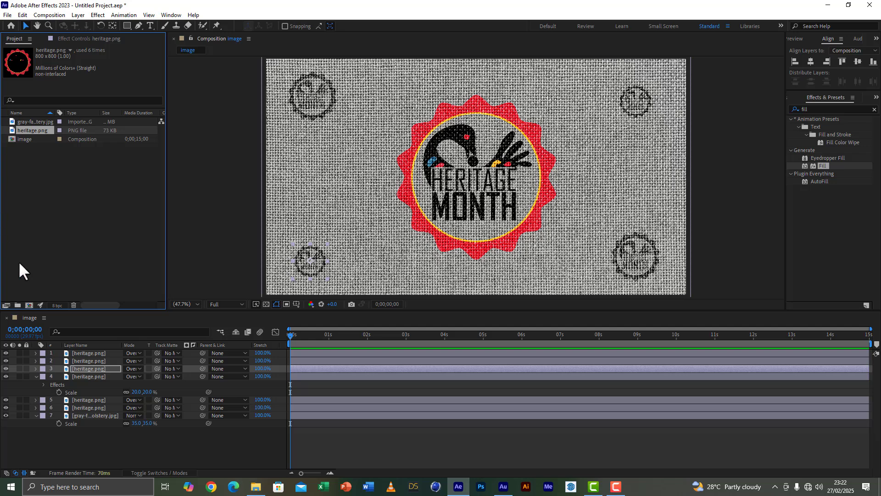
click(29, 306)
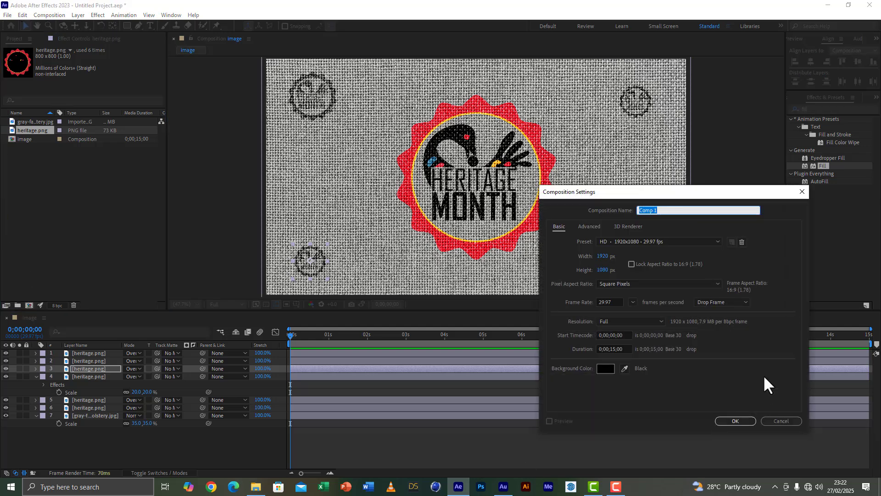
text(waves)
click(715, 420)
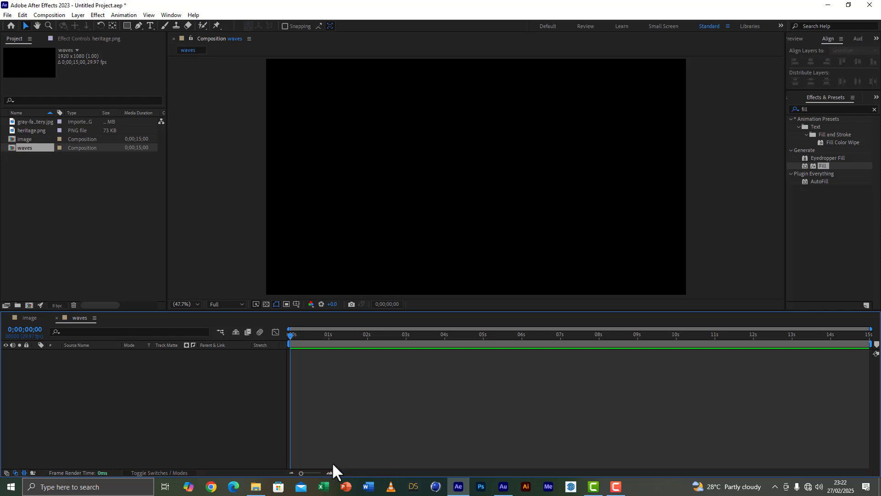
Add a full-size black solid layer to the waves composition.
right_click(66, 406)
mouse_move(144, 297)
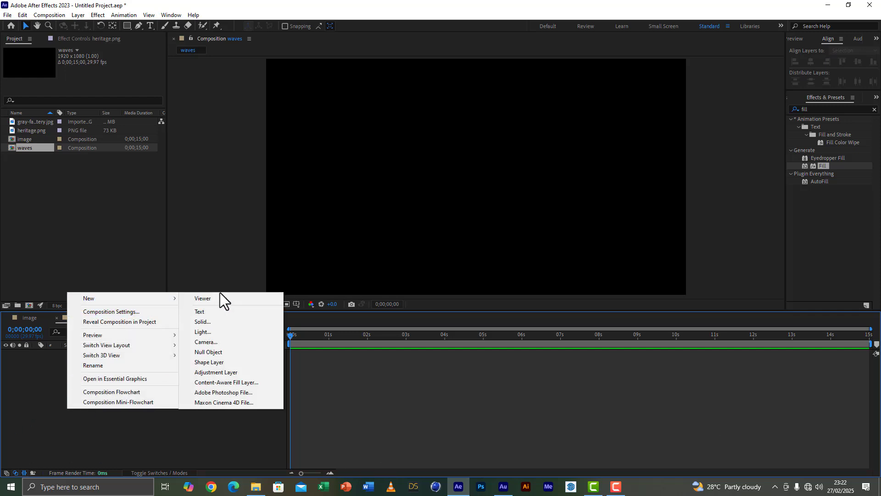
click(219, 322)
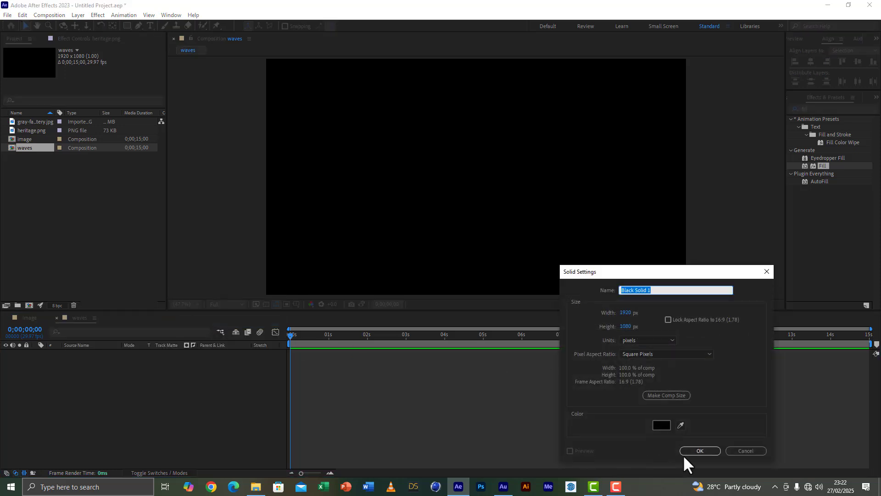
click(706, 453)
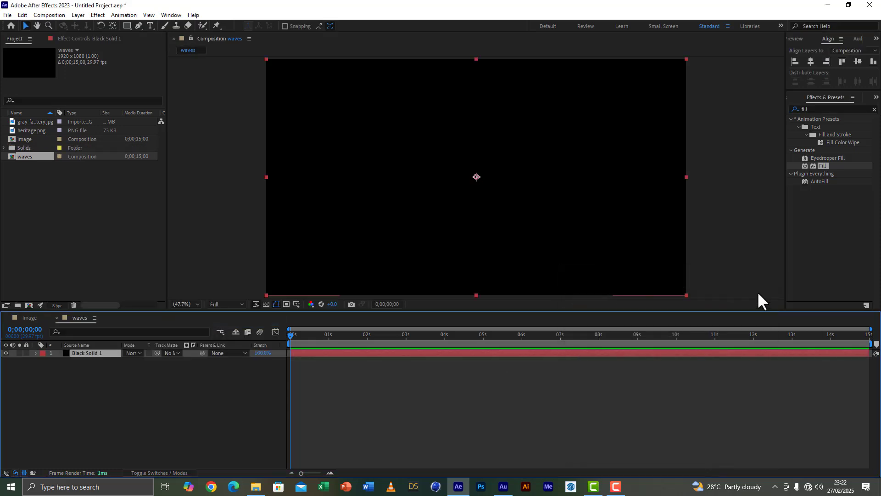
Find the Fractal Noise effect and apply it to the black solid.
click(806, 109)
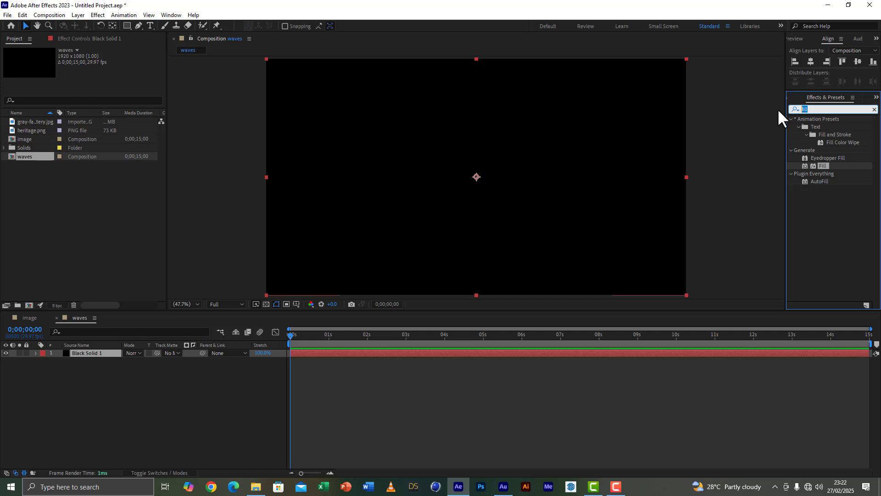
text(fra)
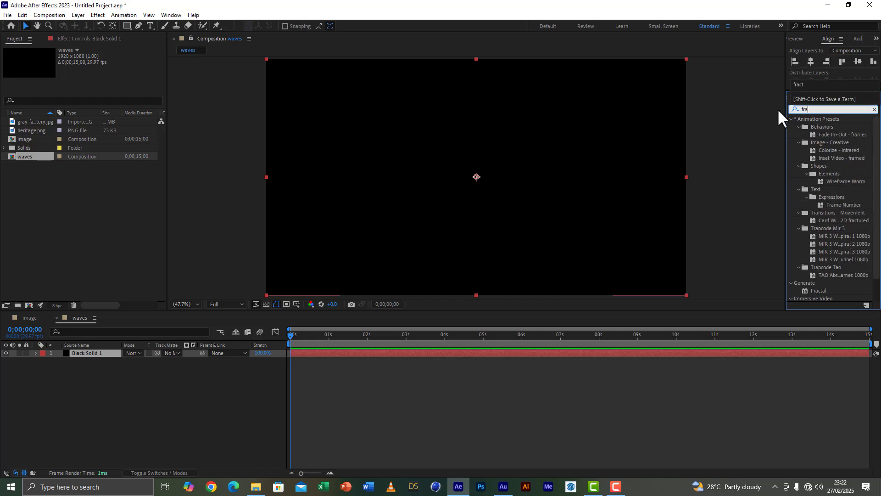
text(ctal)
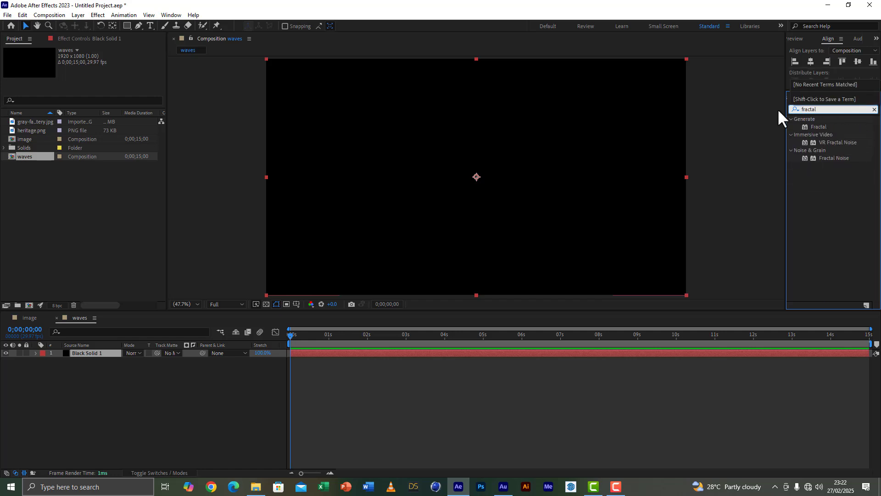
double_click(827, 158)
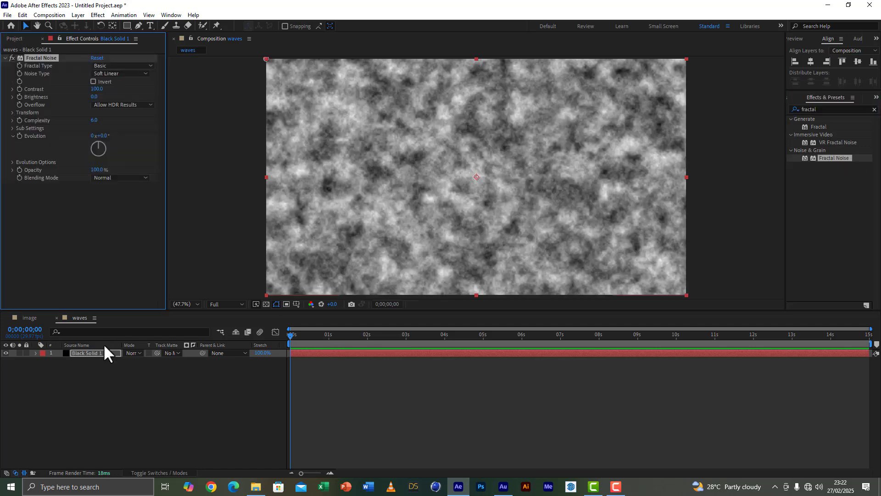
Rename the black solid layer as fractal noise.
right_click(89, 351)
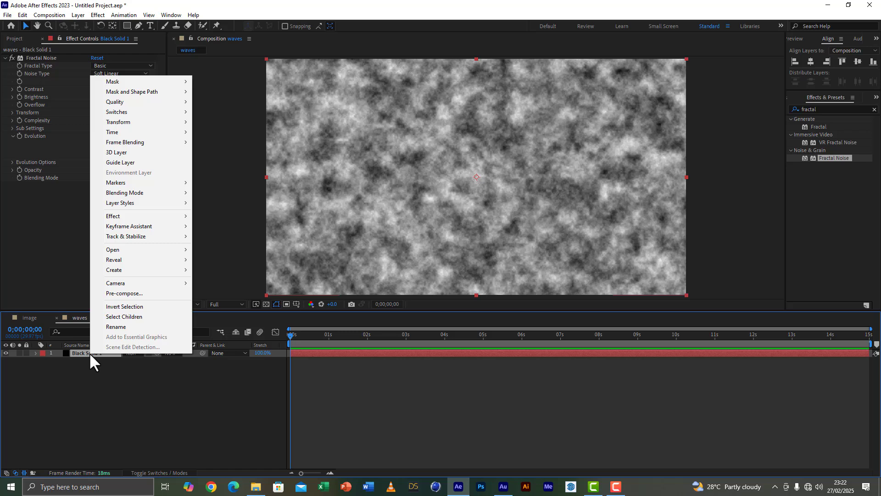
click(111, 327)
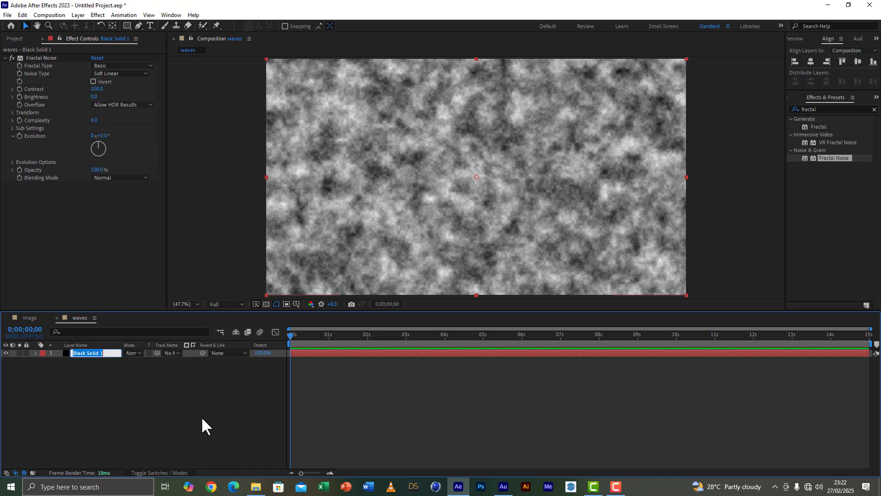
text(fractal noise)
click(128, 424)
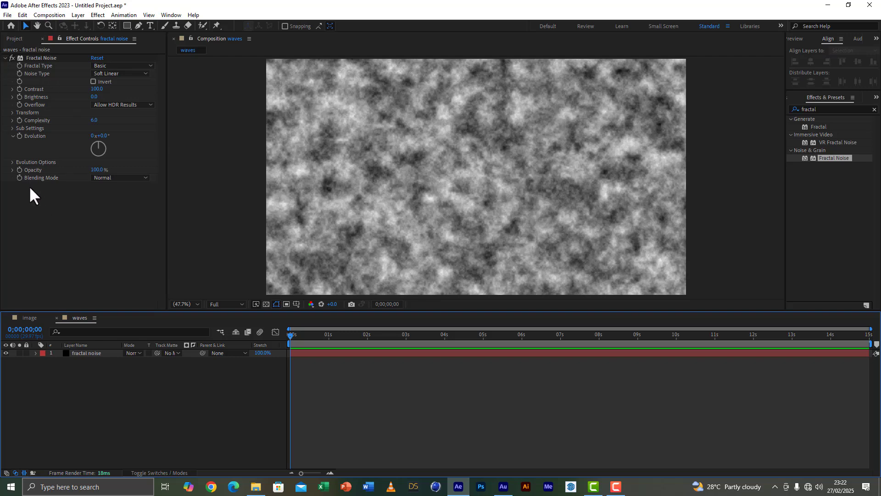
Turn off the Fractal Noise uniform scaling and set Scale Width to 4000 and Scale Height to 500.
click(12, 112)
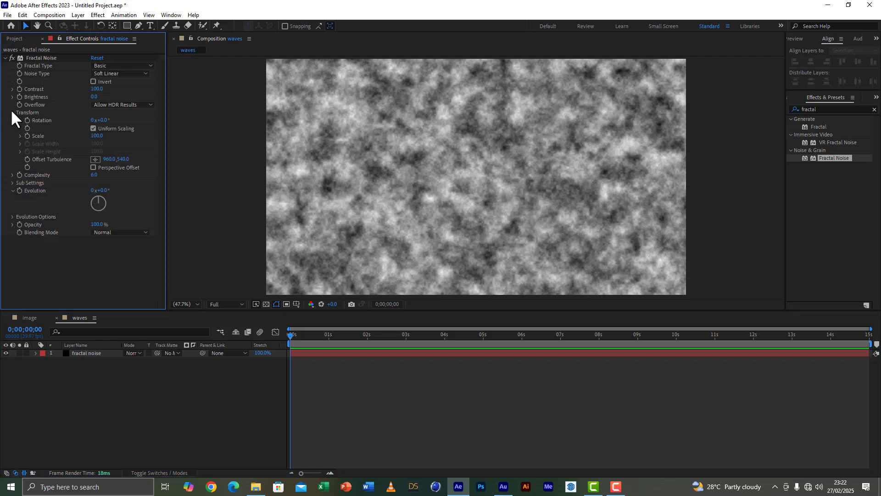
double_click(95, 129)
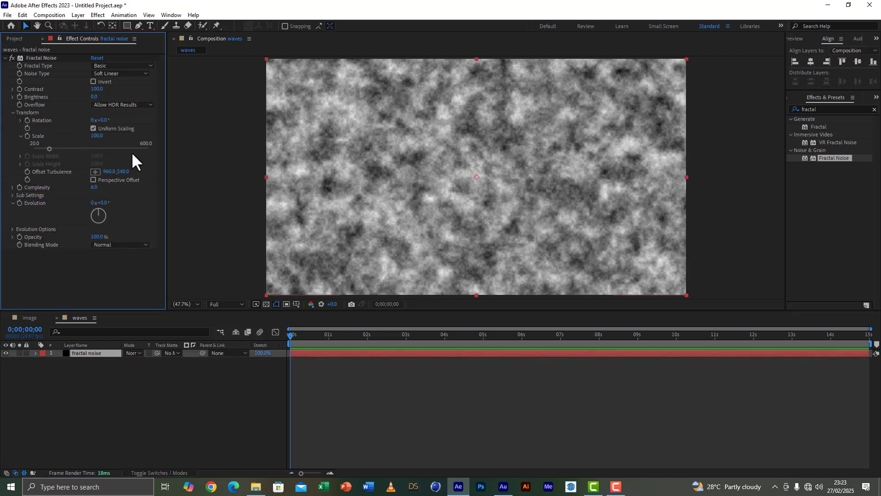
click(93, 128)
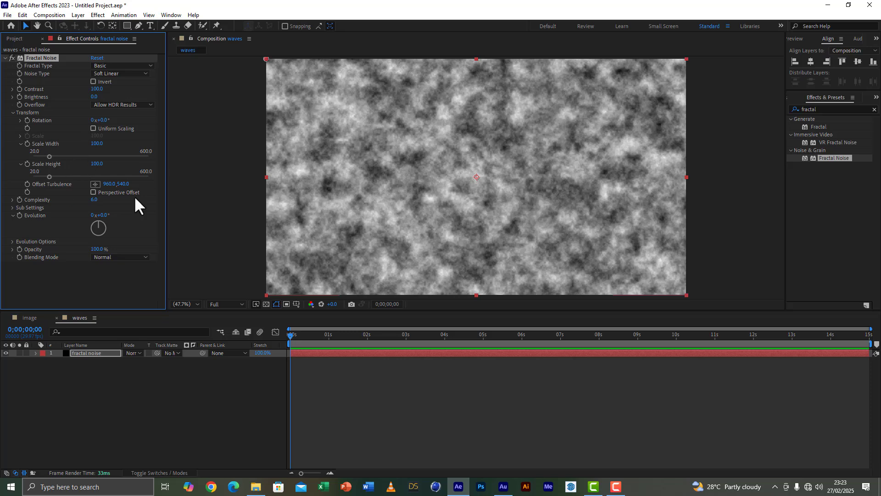
click(96, 144)
text(400)
key(Return)
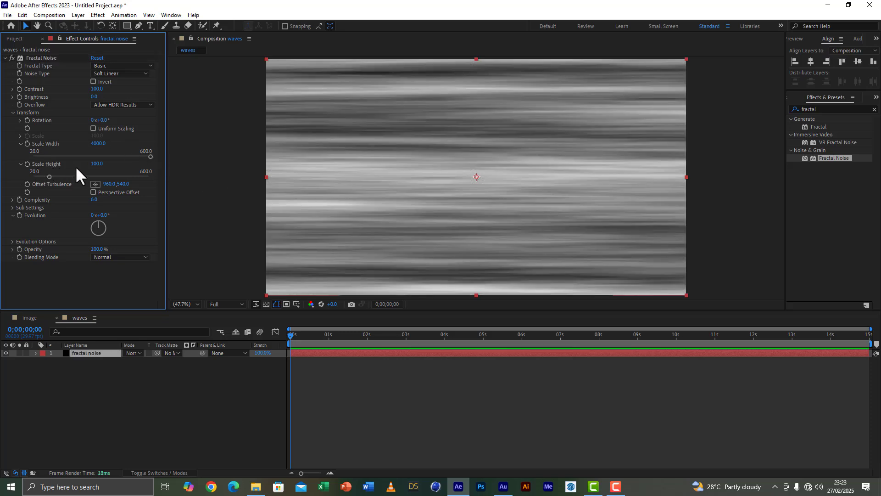
click(97, 164)
text(500)
key(Return)
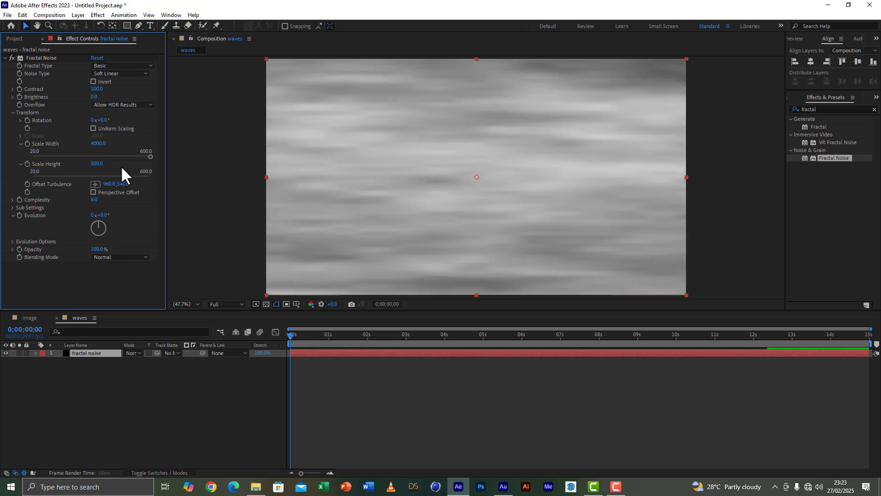
Set the Fractal Noise complexity to 3.
click(94, 201)
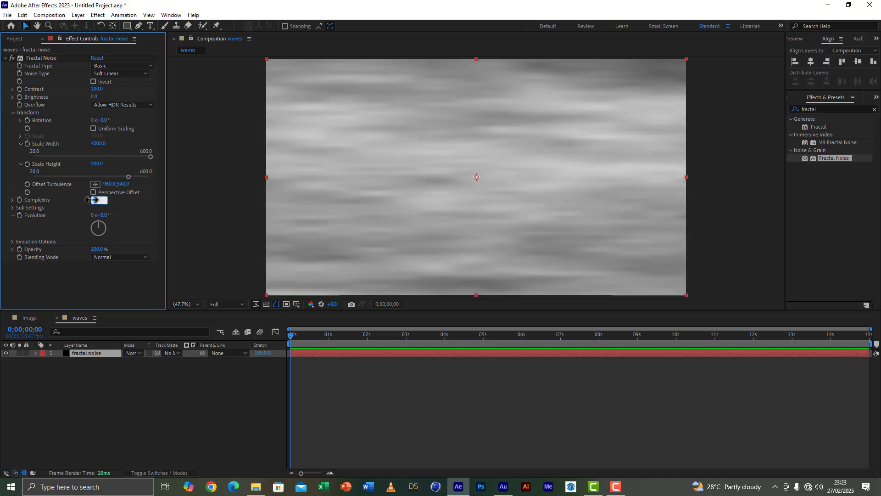
text(3)
click(123, 204)
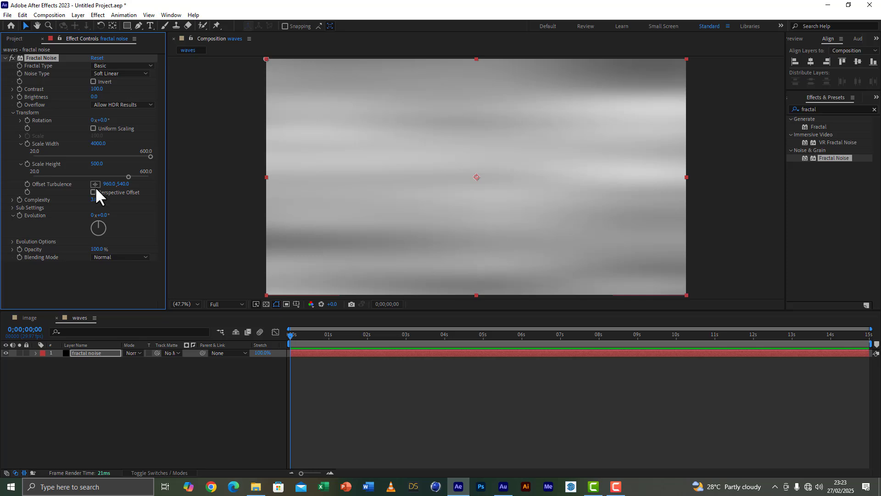
Animate Offset Turbulence with a keyframe at the composition's start and a horizontal value of 2000 at 0;00;14;29.
click(27, 184)
click(291, 338)
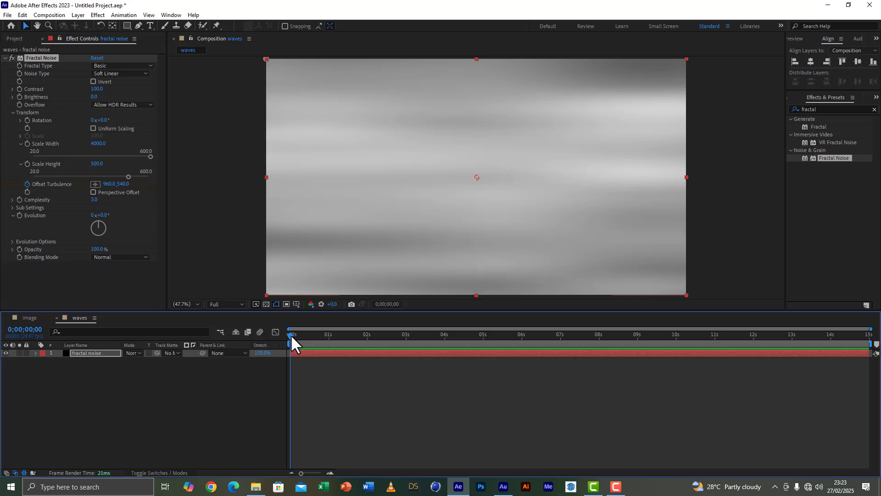
drag(291, 342, 874, 351)
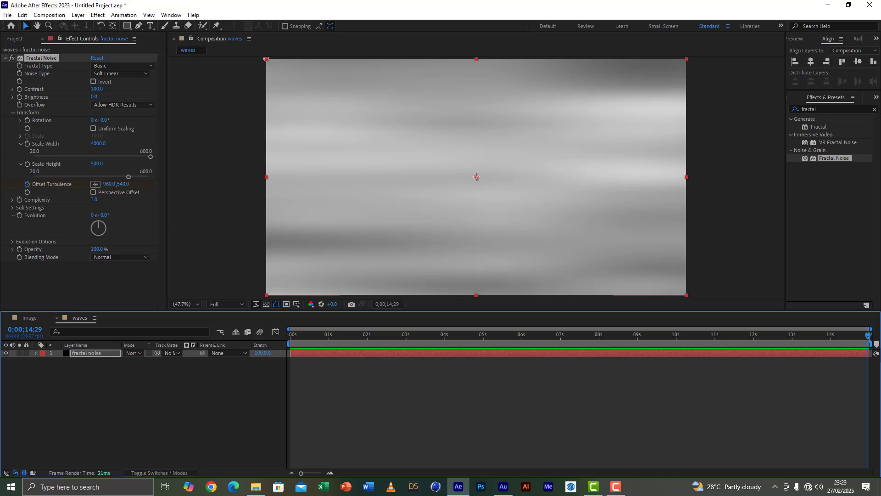
click(108, 183)
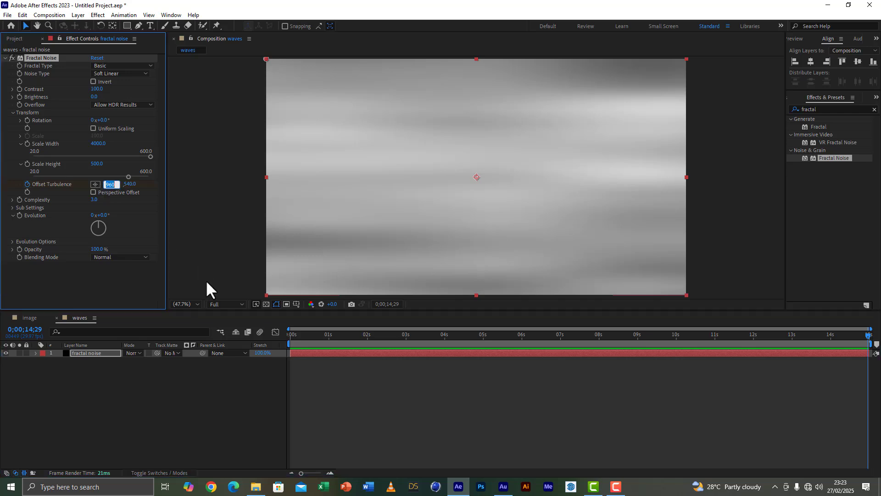
text(2000)
click(124, 219)
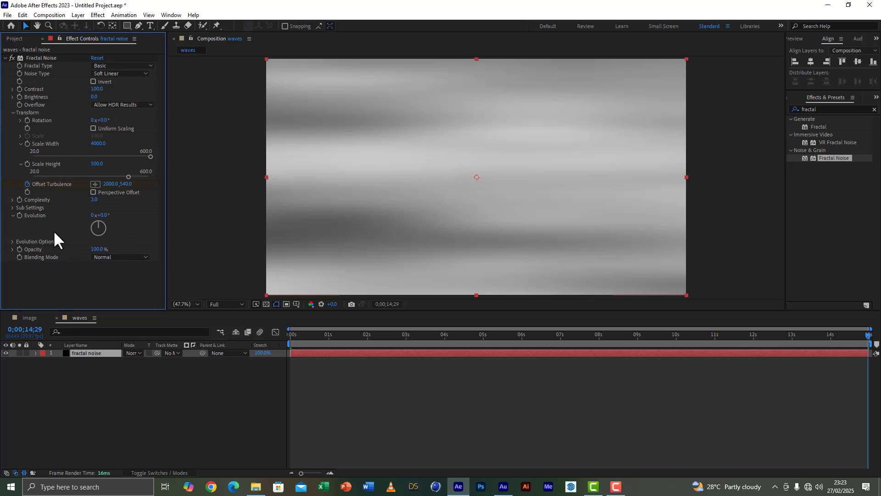
Drive the Fractal Noise Evolution with the expression time*200.
alt+click(20, 216)
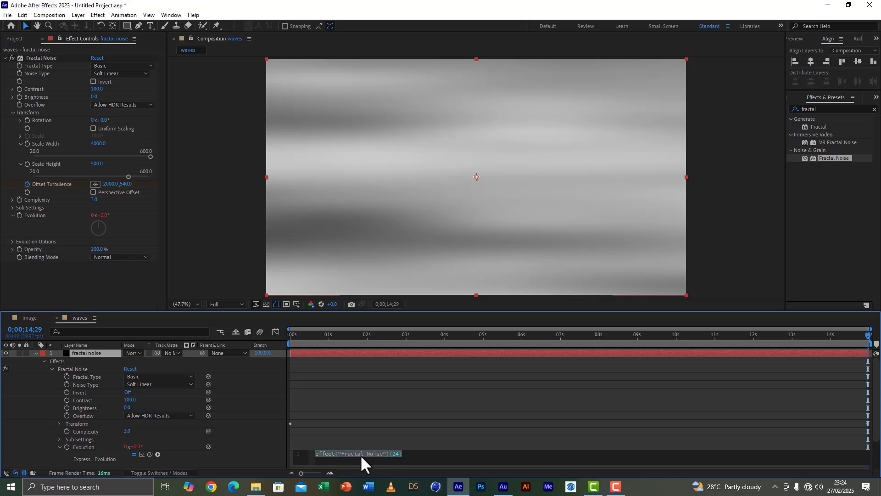
text(time)
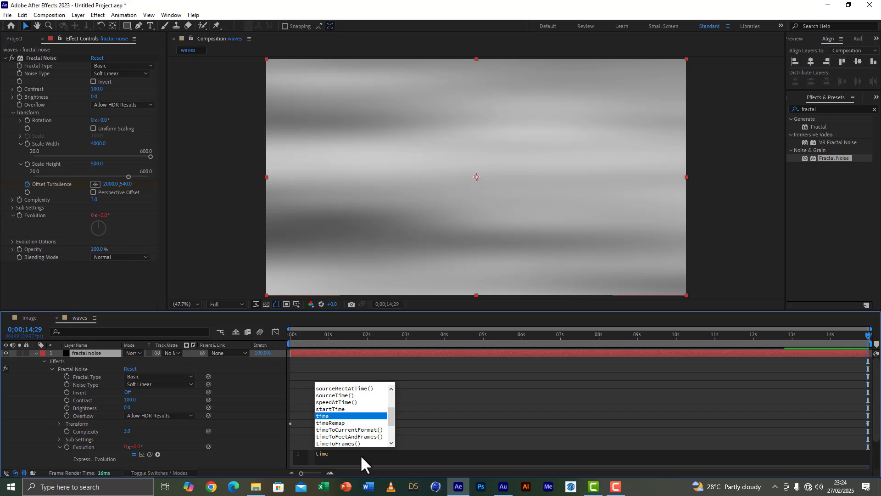
text(*)
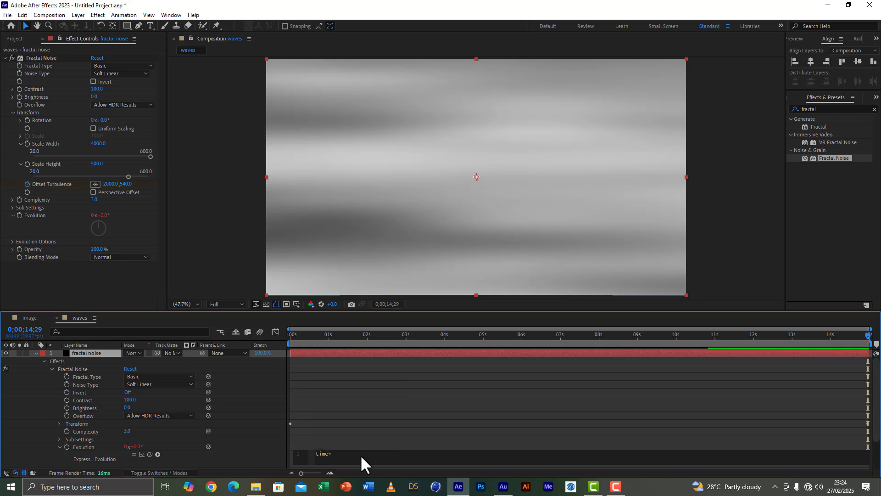
text(200)
click(339, 405)
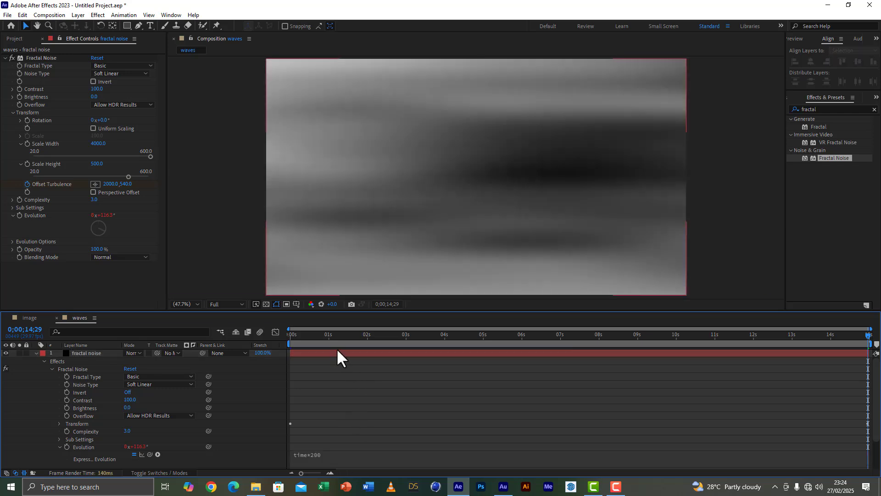
Preview the fractal noise animation from the start of the composition.
key(Home)
key(space)
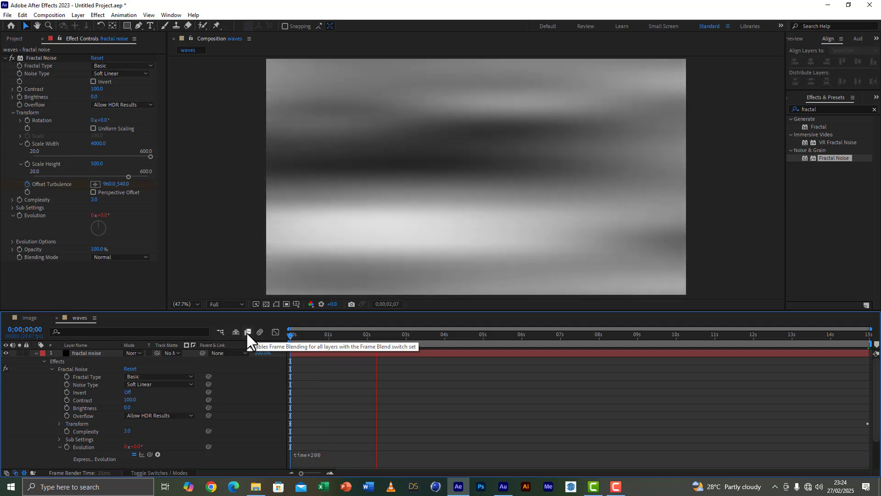
key(space)
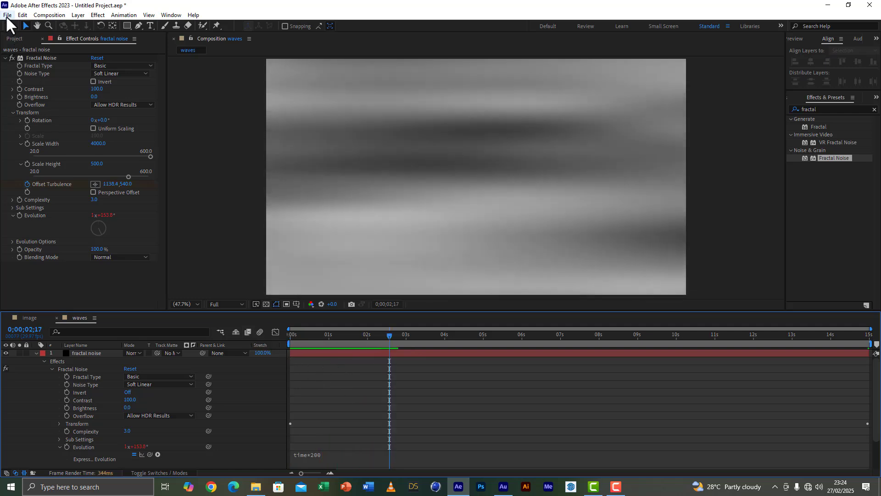
Save the project to the desktop as cclo.aep and collapse the fractal noise layer's properties.
click(7, 15)
click(27, 89)
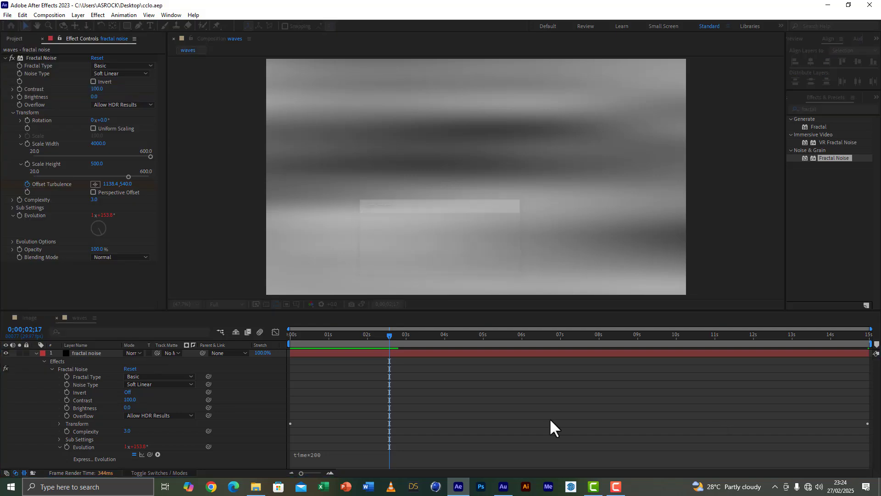
click(36, 351)
key(space)
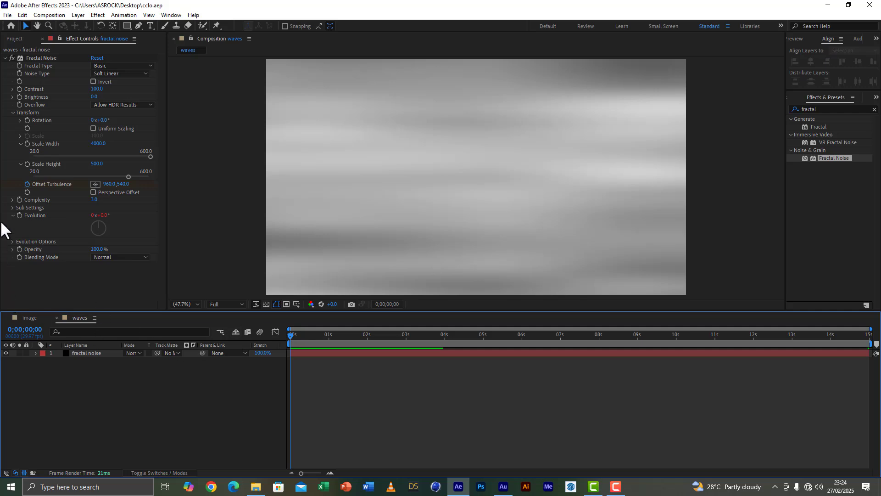
Set the Fractal Noise Sub Rotation to -600 degrees in the Sub Settings.
click(12, 208)
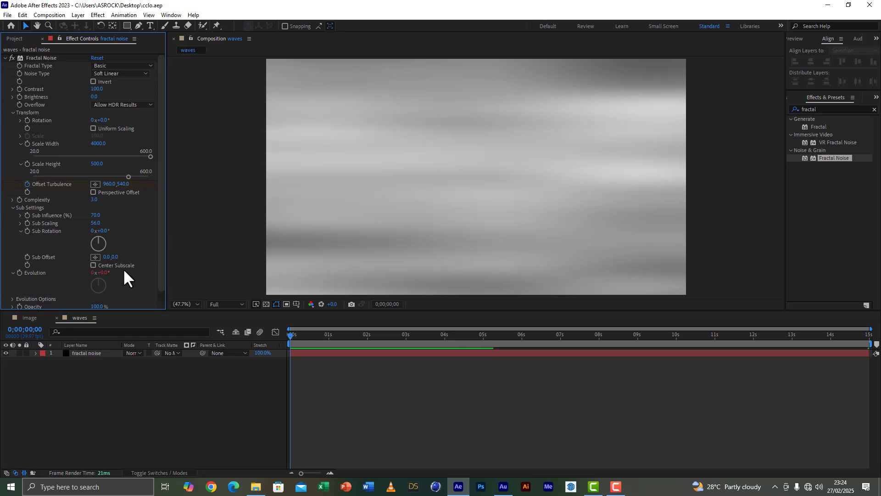
click(102, 231)
text(-600)
click(142, 238)
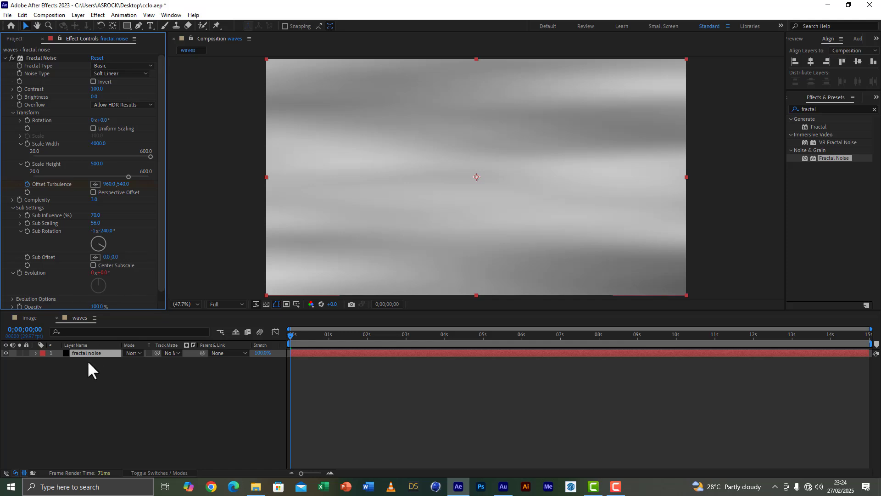
Add a new 1920 x 1080 black solid named caustics to the waves composition.
right_click(73, 408)
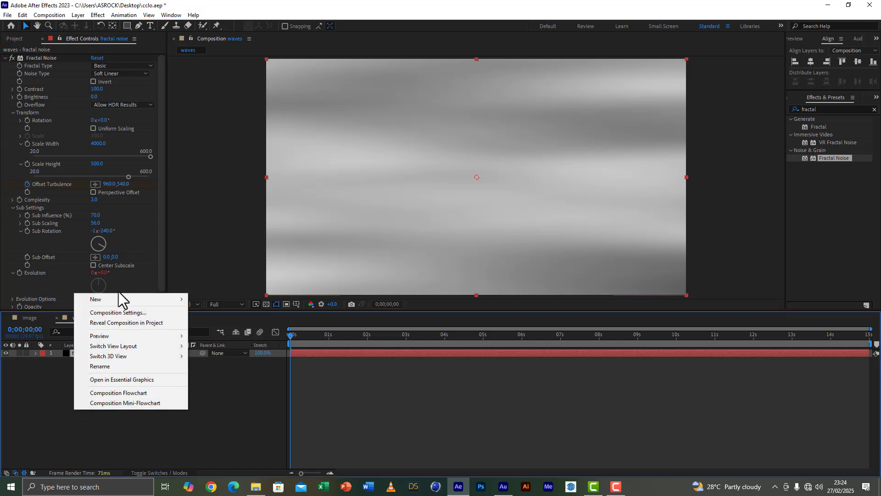
mouse_move(117, 301)
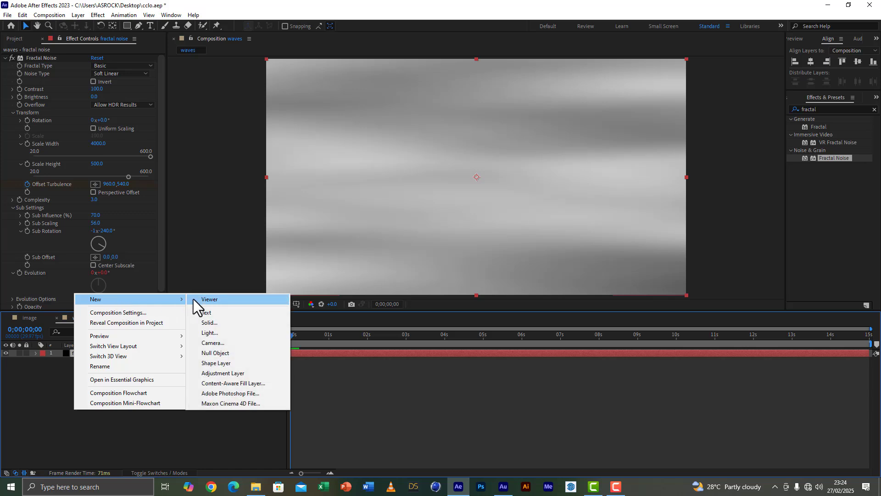
click(210, 323)
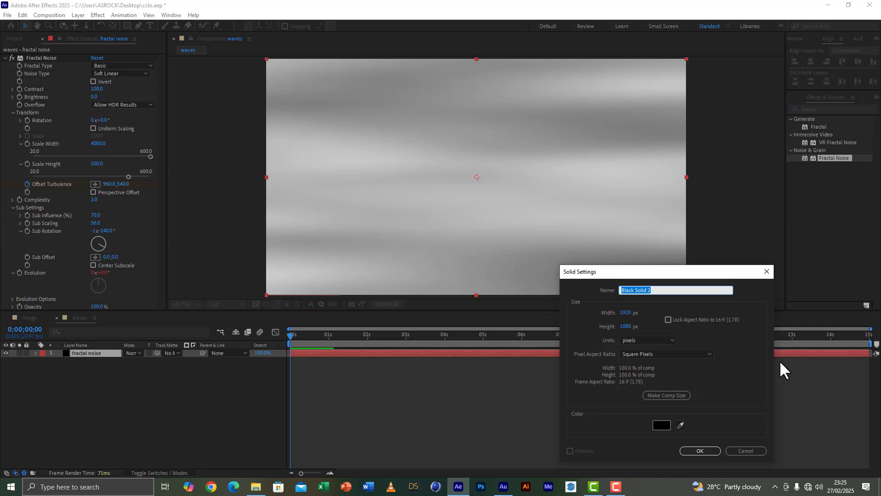
text(caustics)
click(701, 450)
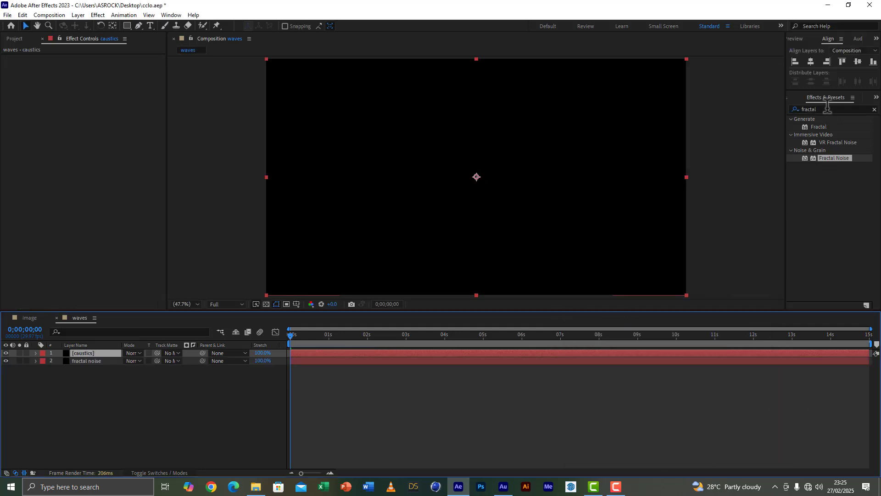
Find the Caustics effect and apply it to the caustics solid.
click(827, 108)
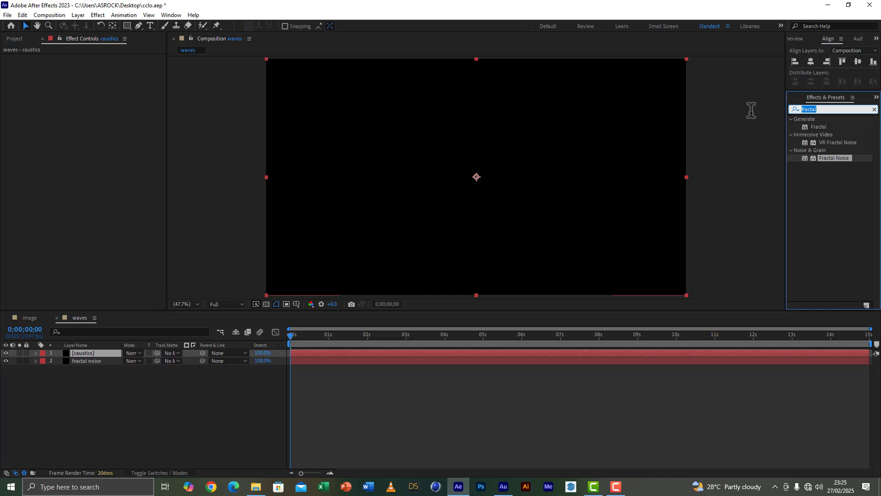
text(causti)
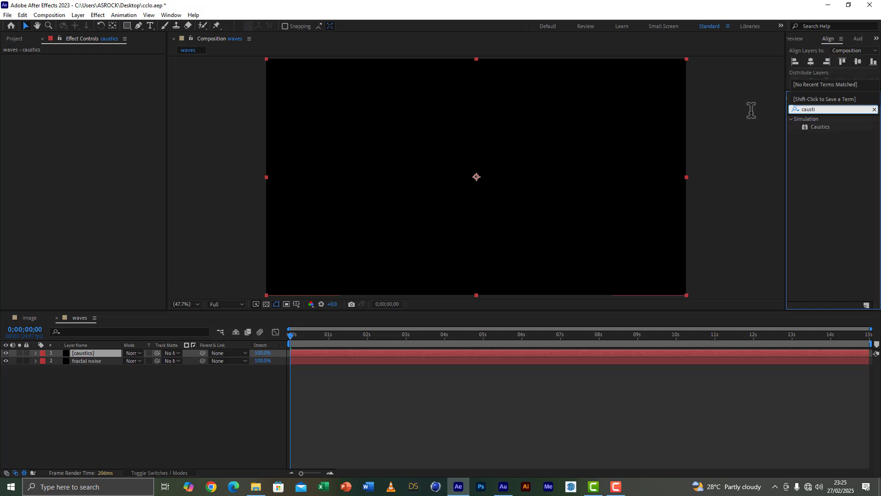
double_click(819, 126)
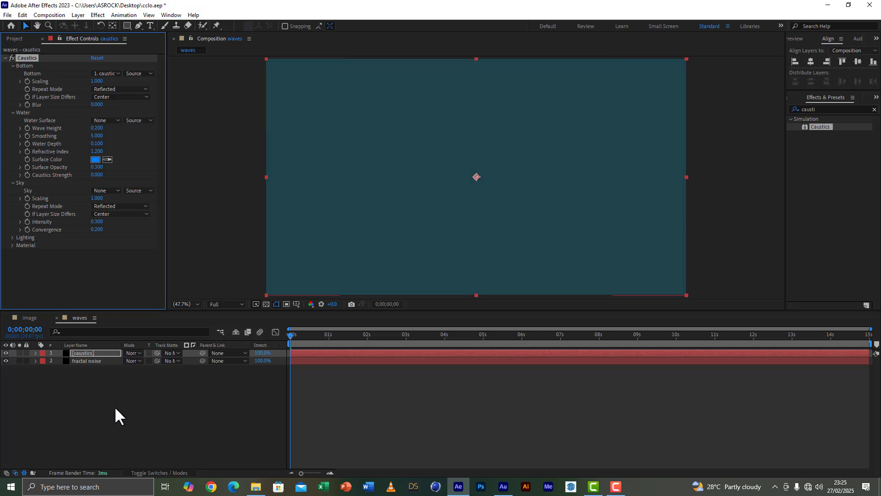
Set the Caustics water surface color to black (000000) and the Bottom layer to None.
click(95, 159)
drag(122, 356, 218, 491)
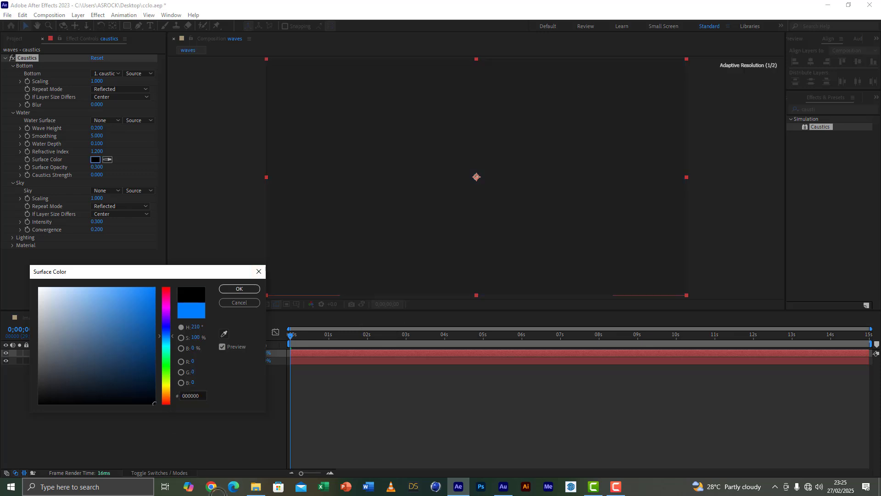
click(238, 289)
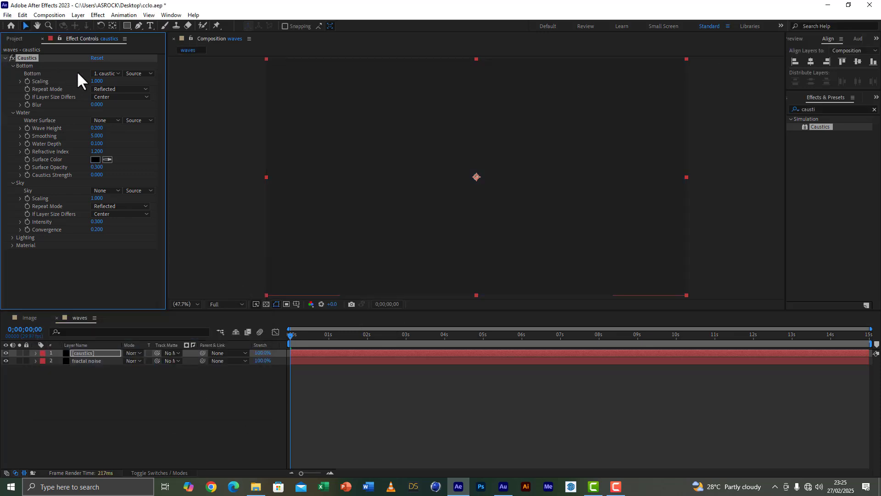
click(106, 75)
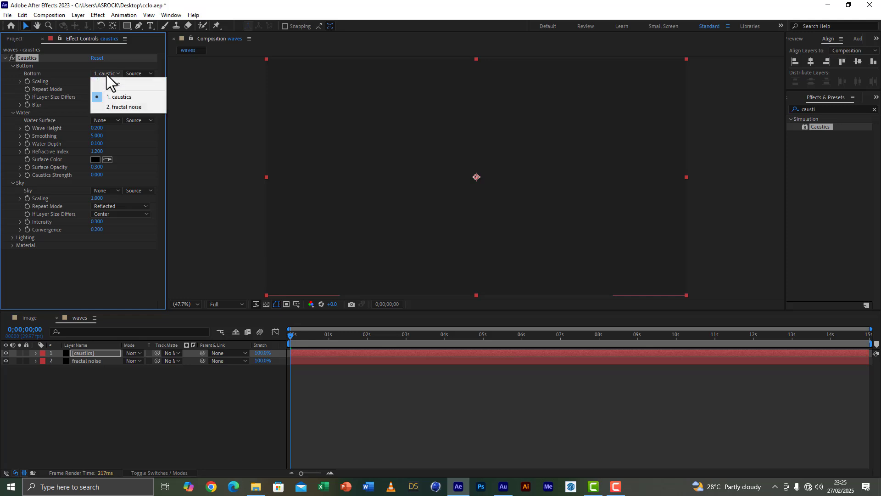
click(109, 84)
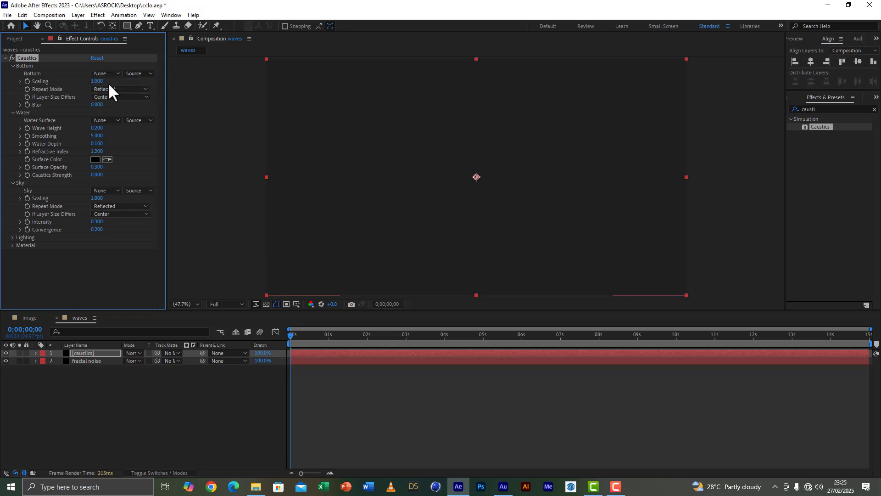
Set the Caustics Water Surface to the fractal noise layer using Effects & Masks, and set Smoothing to 40.
click(104, 120)
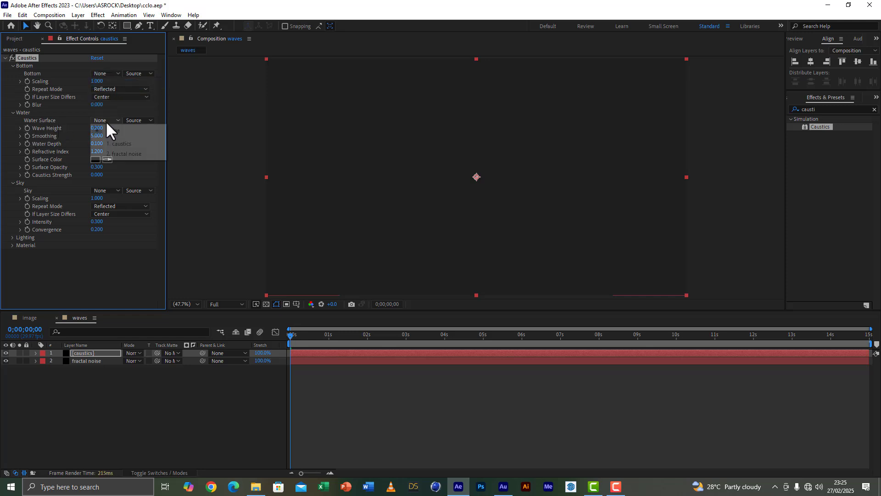
click(123, 155)
click(139, 120)
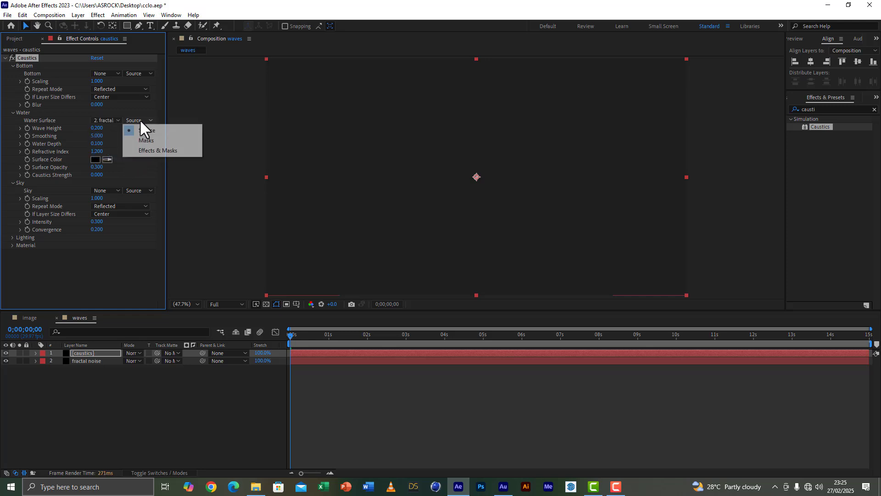
click(145, 150)
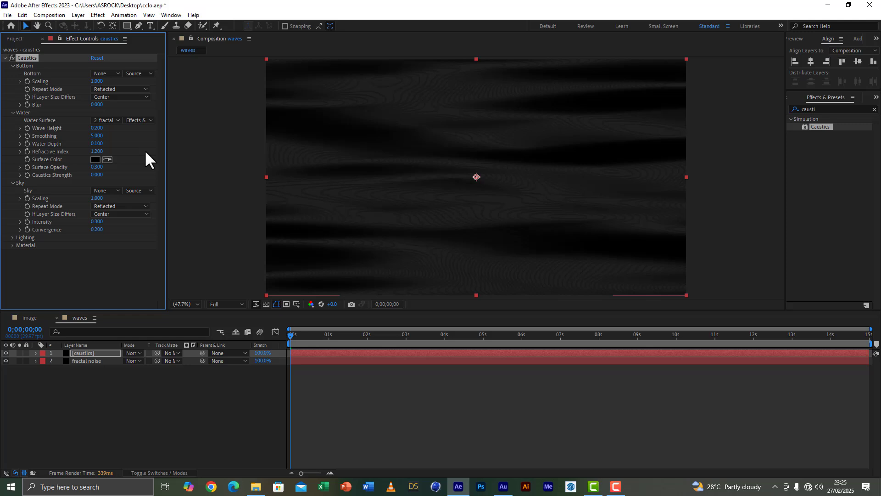
click(95, 135)
text(10)
click(134, 139)
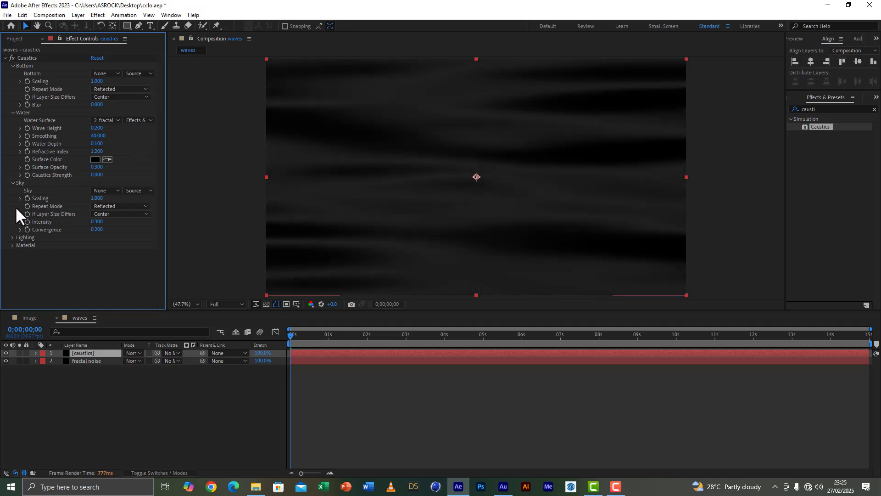
Set the Caustics Light Intensity to 4 and the Light Height to 4.44 in the Lighting settings.
click(12, 238)
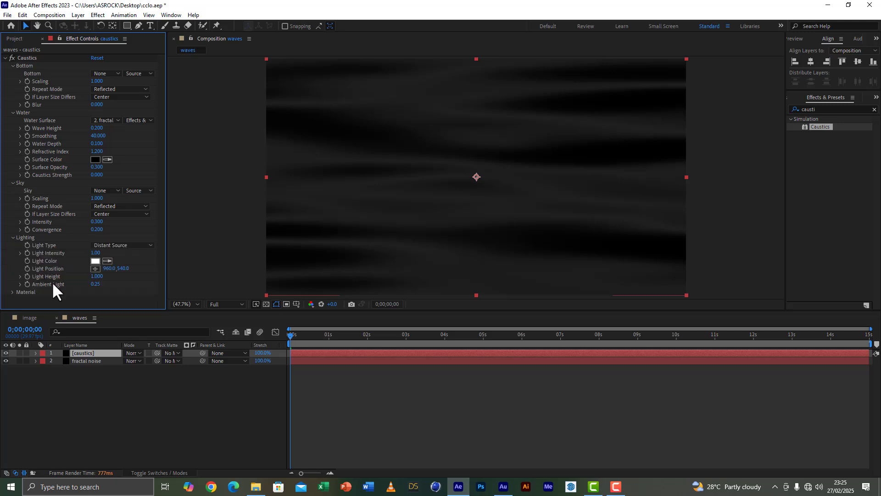
click(96, 253)
text(4)
click(135, 283)
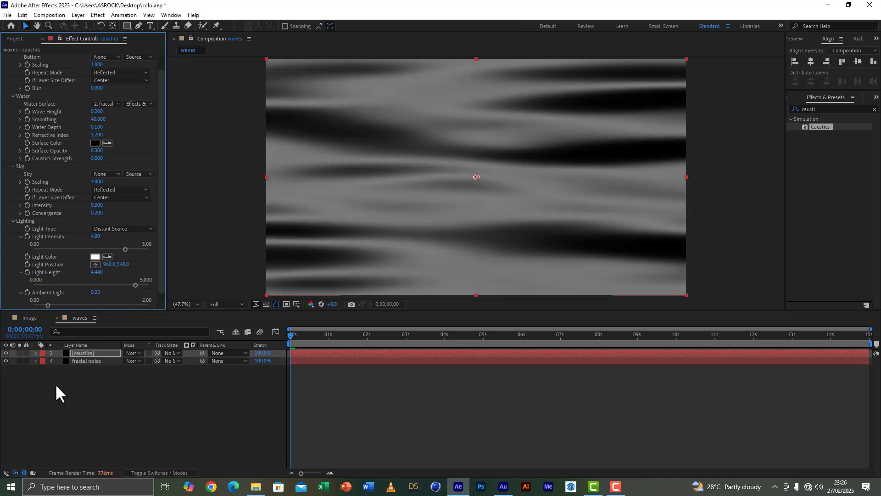
Set the caustics layer's opacity to 50% and preview the wave animation.
key(t)
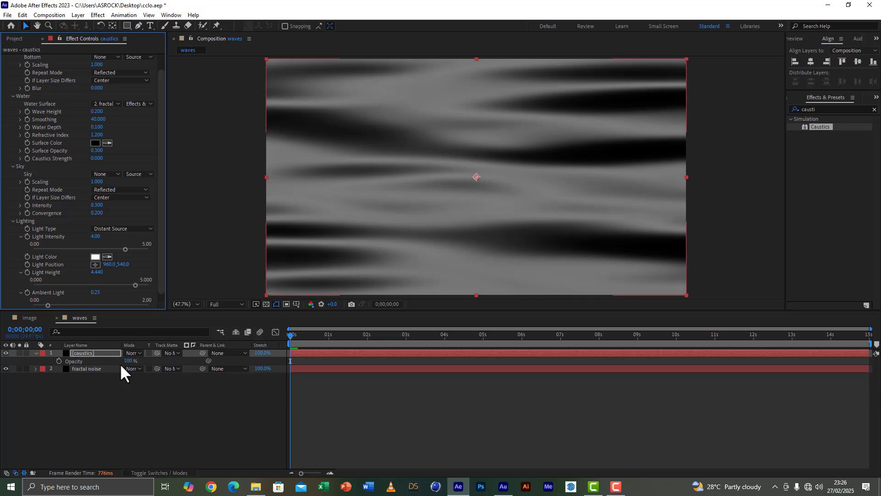
text(50)
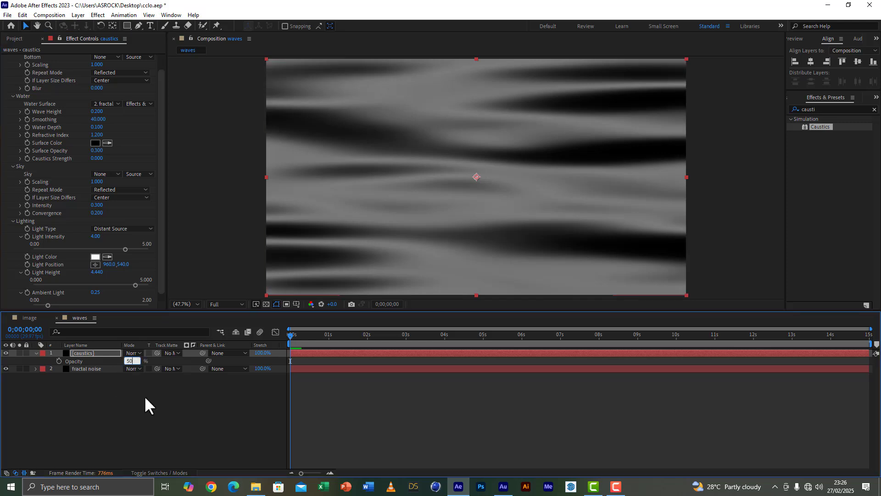
click(151, 421)
key(space)
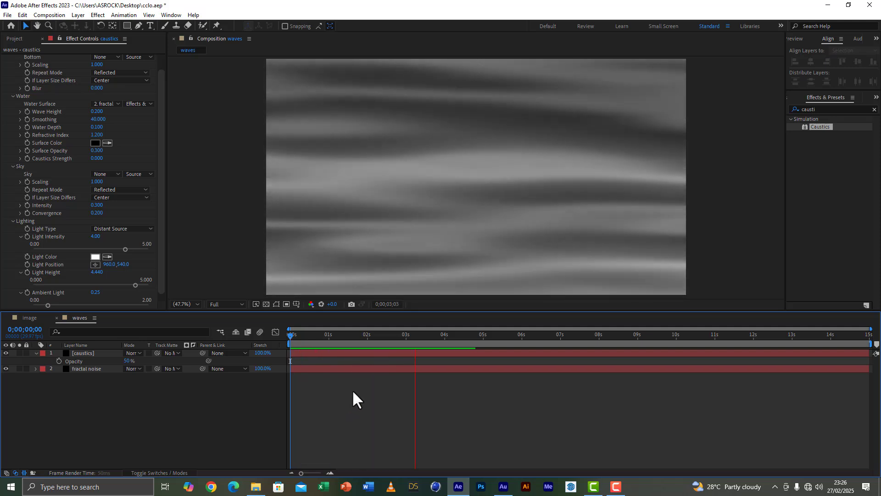
key(space)
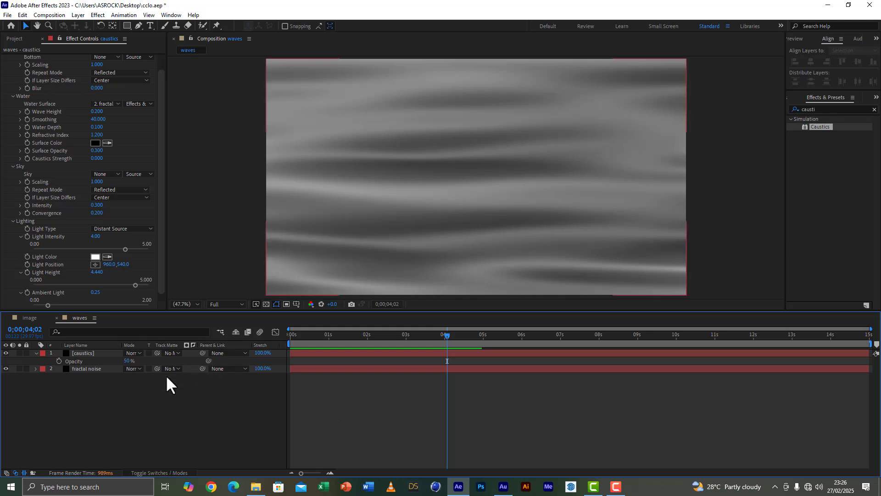
Create a new 1920 x 1080, 29.97 fps, 15-second composition named cloth.
click(17, 38)
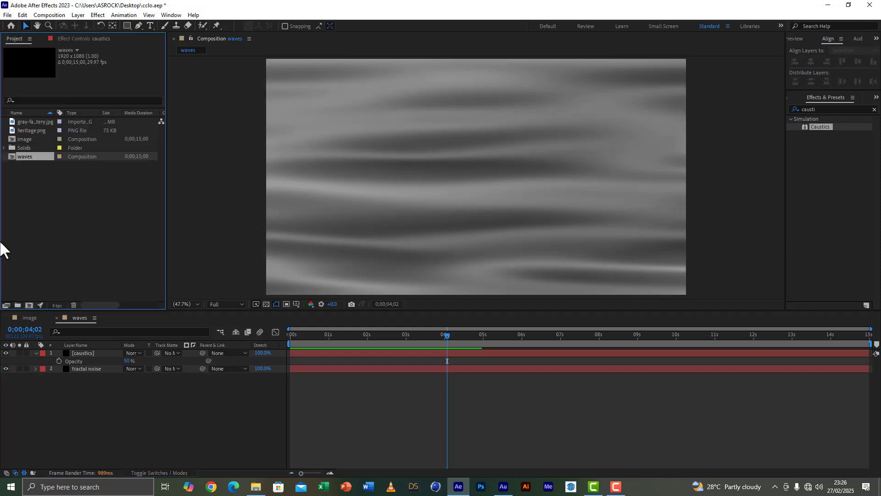
click(29, 306)
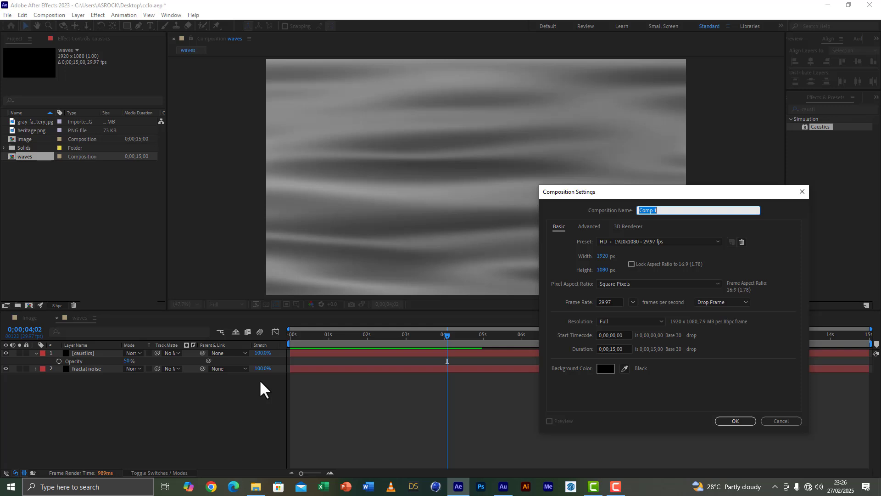
text(cloth)
click(722, 421)
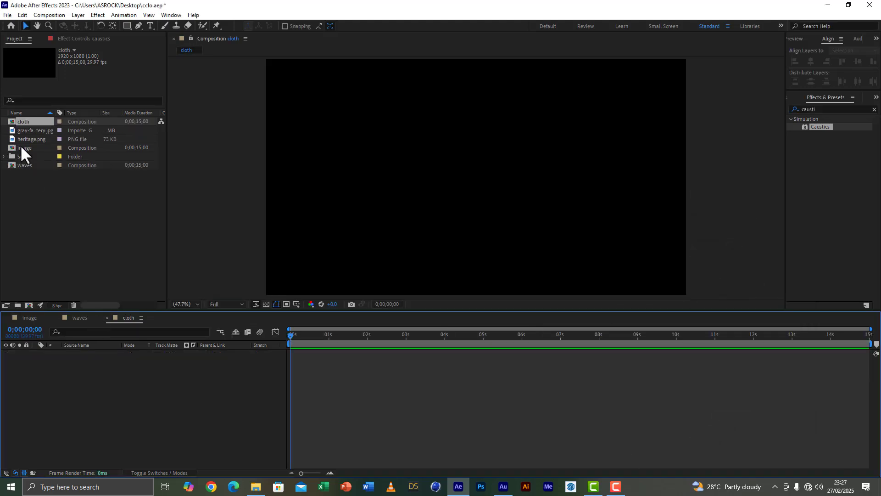
Add the image composition to cloth, with the waves composition above it as a hidden layer.
click(22, 148)
drag(21, 147, 49, 403)
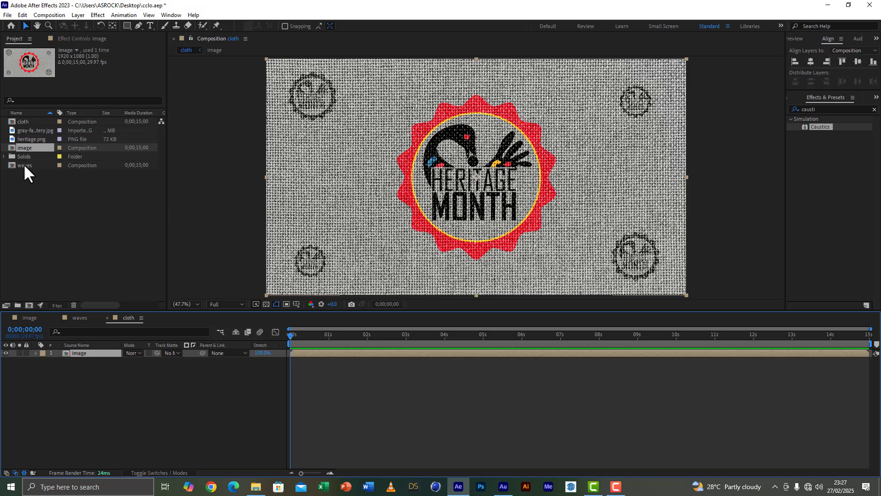
drag(23, 164, 61, 352)
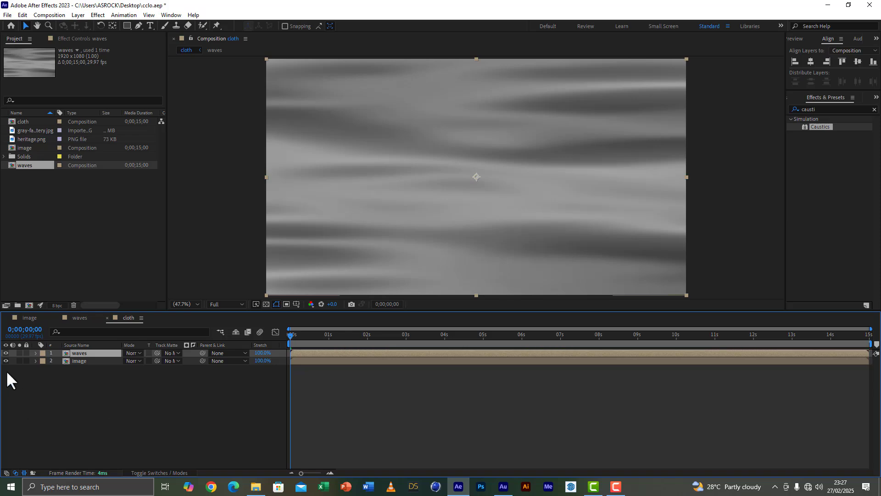
click(5, 352)
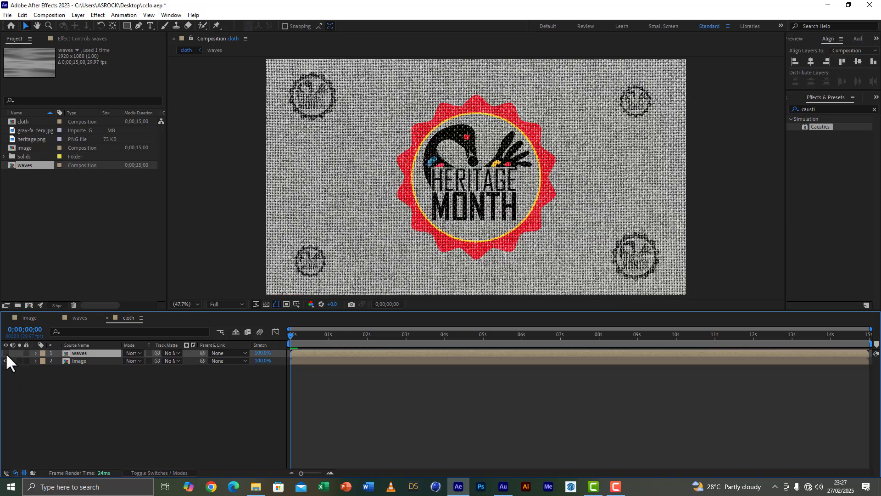
Add a new black solid to the cloth composition and place it between the waves and image layers.
right_click(93, 425)
mouse_move(152, 315)
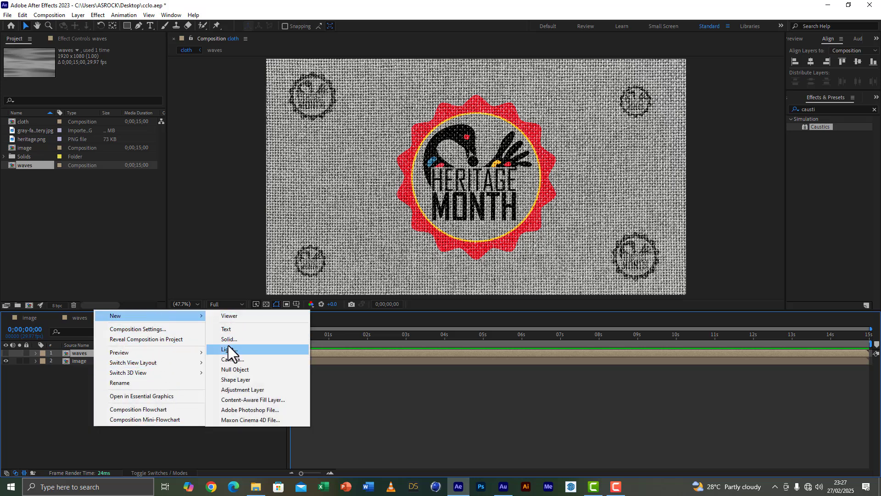
click(230, 340)
click(697, 450)
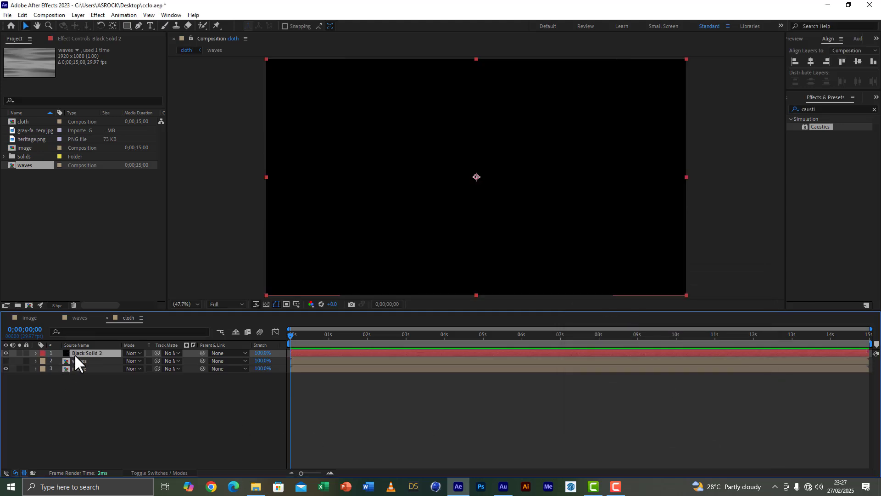
drag(74, 354, 76, 364)
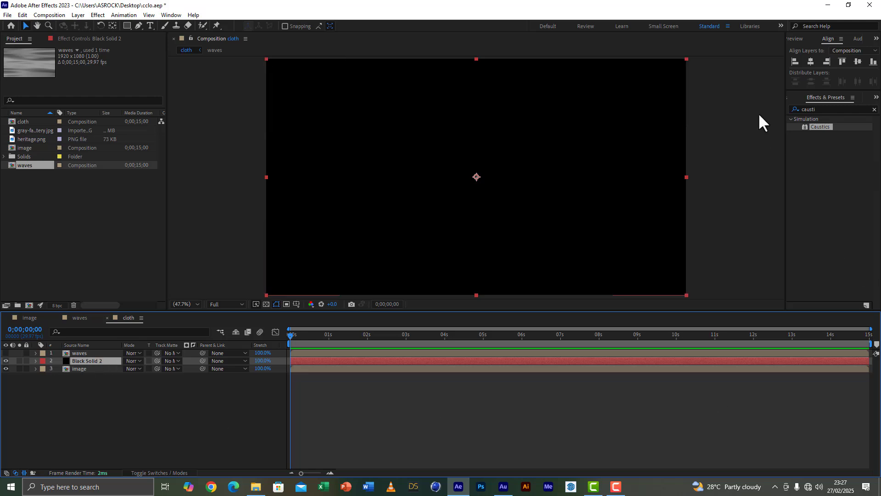
Apply the Caustics effect to the black solid in cloth and set its surface color to black.
double_click(817, 128)
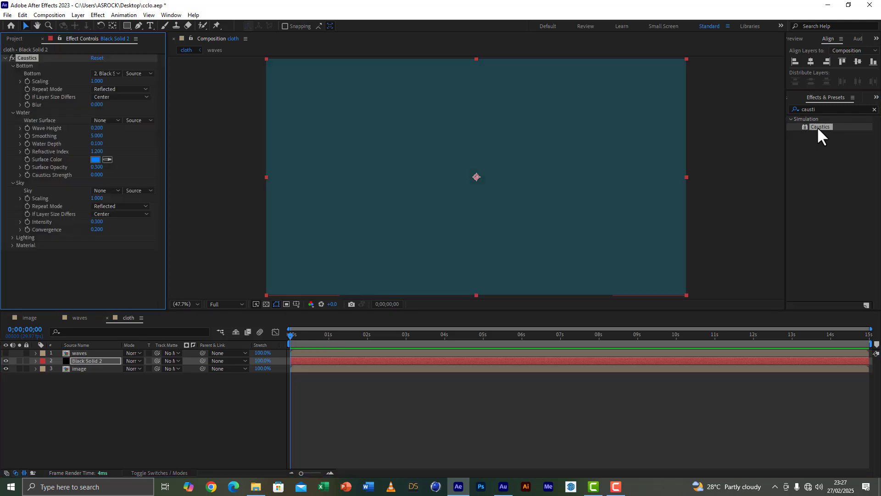
click(95, 159)
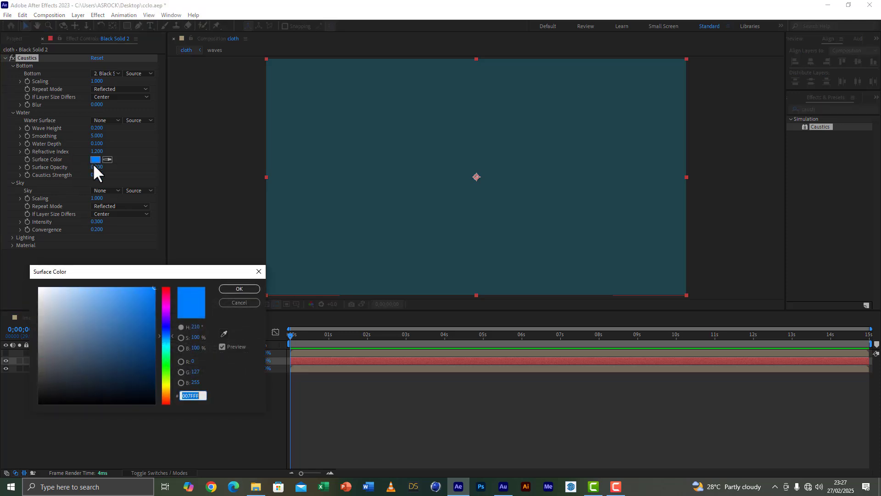
drag(99, 376, 259, 422)
click(229, 287)
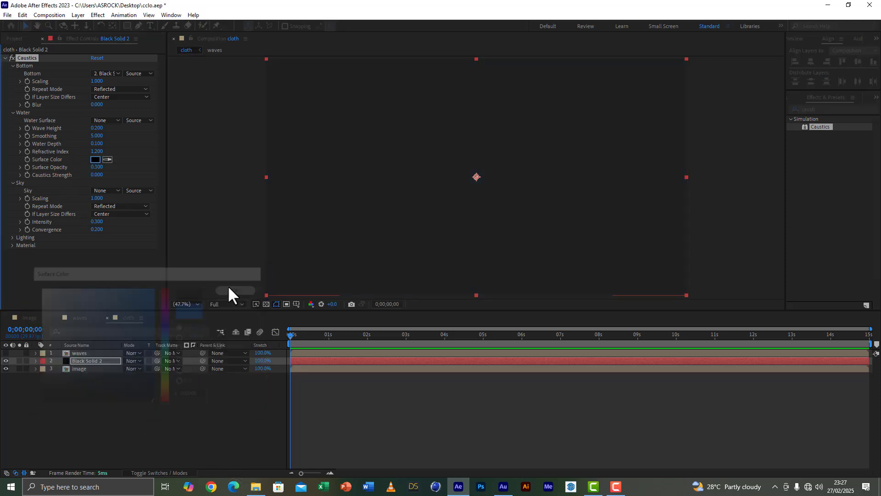
Set the Caustics Bottom to the image layer and the Water Surface to the waves layer.
click(103, 73)
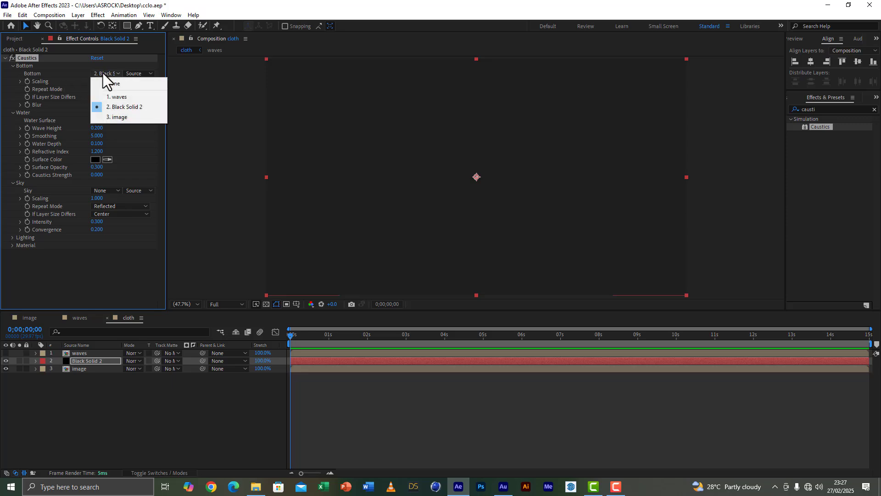
click(113, 115)
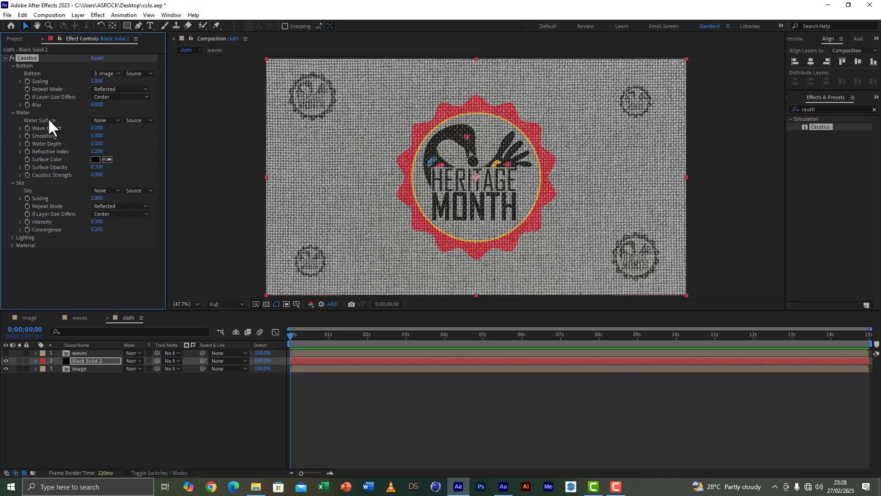
click(107, 119)
click(112, 141)
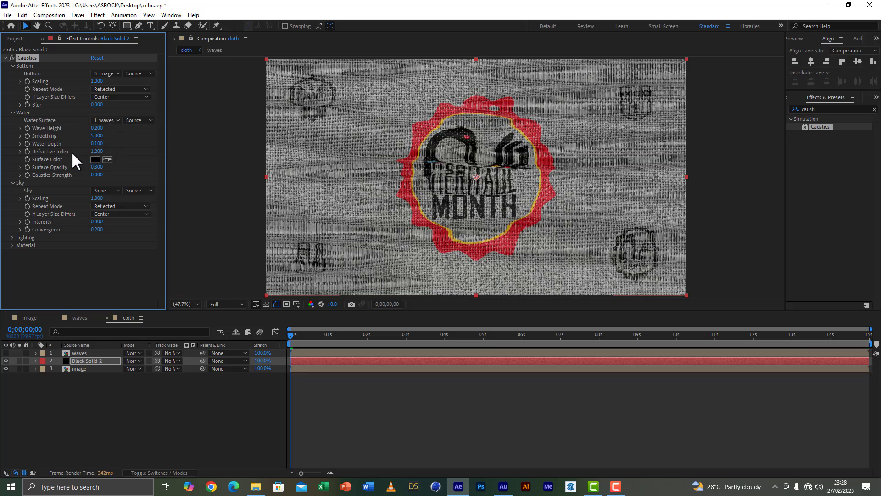
Set the black solid's Caustics Smoothing to 50 and Water Depth to 0.
click(96, 136)
text(50)
click(126, 266)
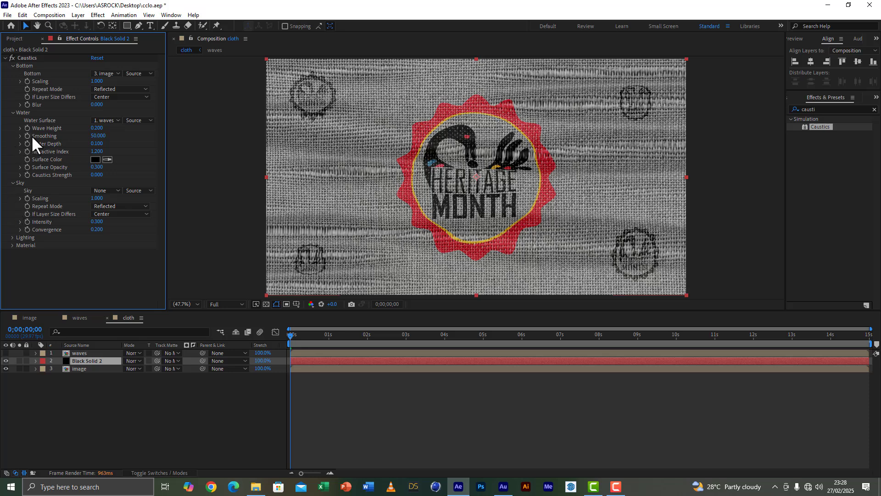
click(100, 143)
text(0)
click(101, 283)
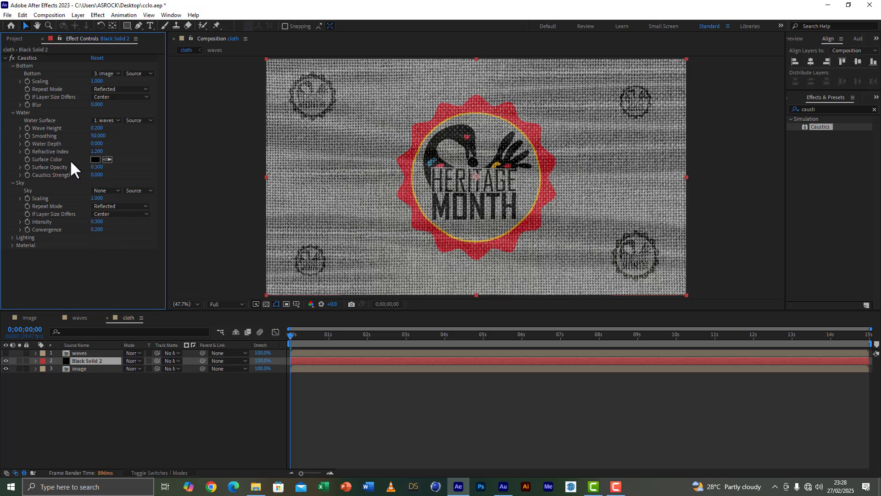
Set the Caustics Strength to 1 and the Material Highlight Sharpness to 2 on the black solid.
click(96, 175)
click(107, 277)
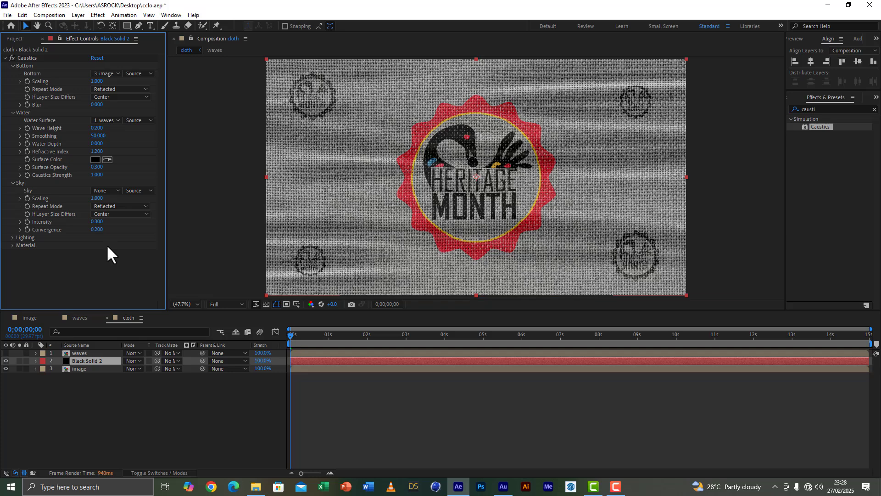
click(12, 245)
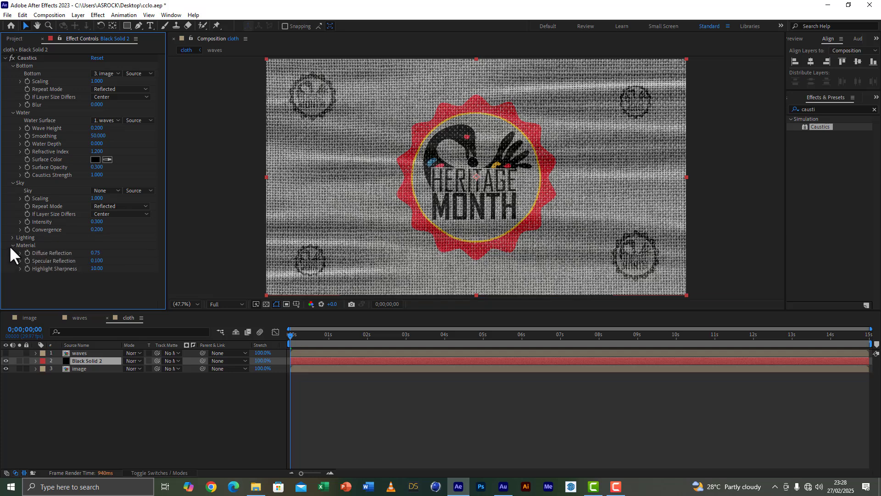
click(97, 269)
text(2)
key(Return)
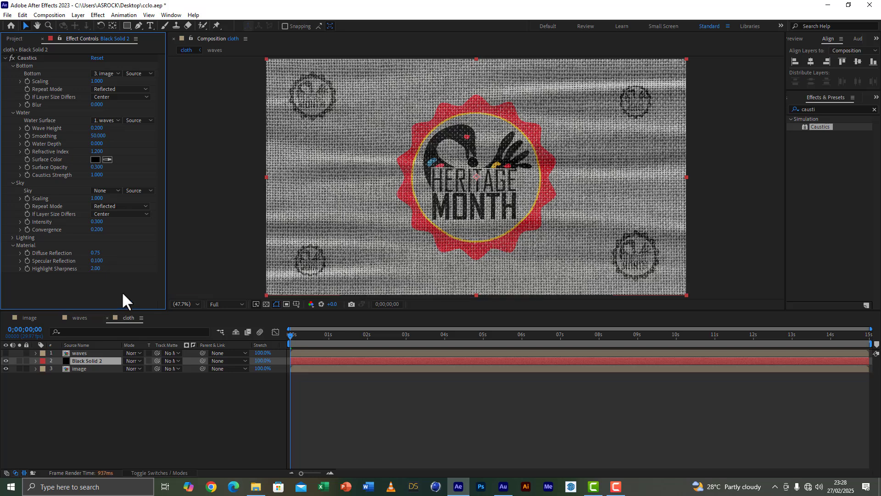
drag(314, 338, 288, 339)
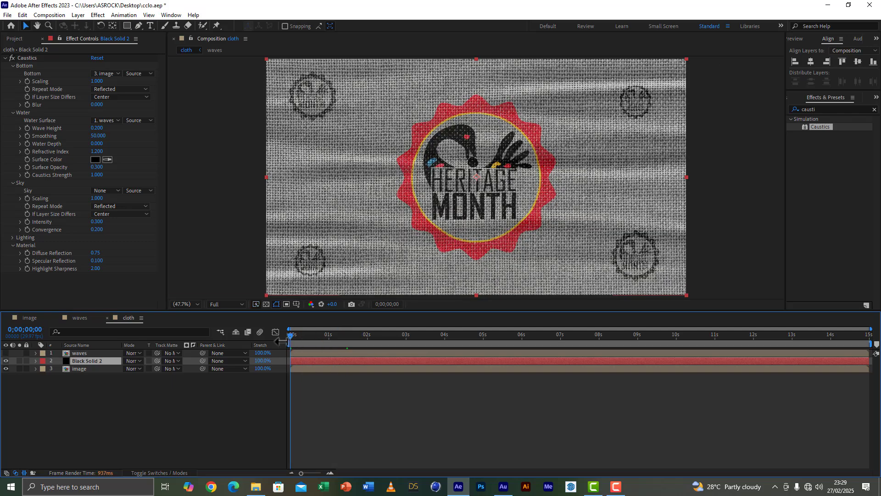
Show the waves layer in cloth with the Overlay blending mode and start previewing the result.
click(5, 353)
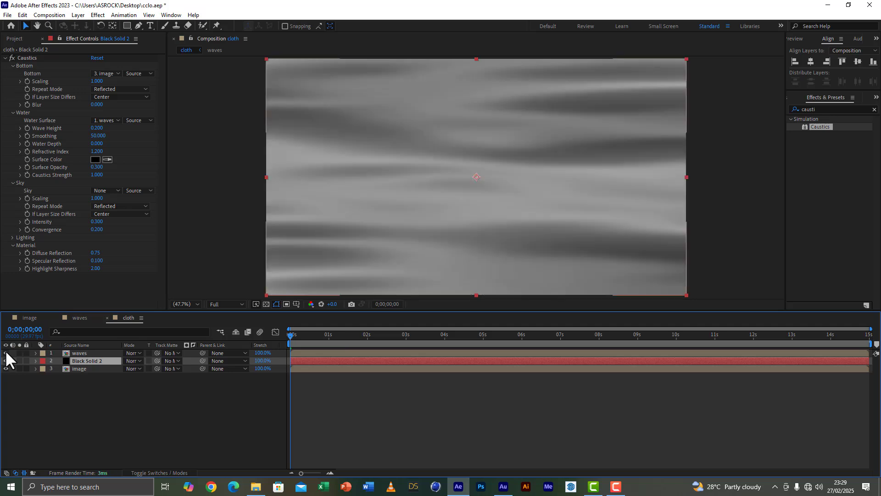
click(90, 354)
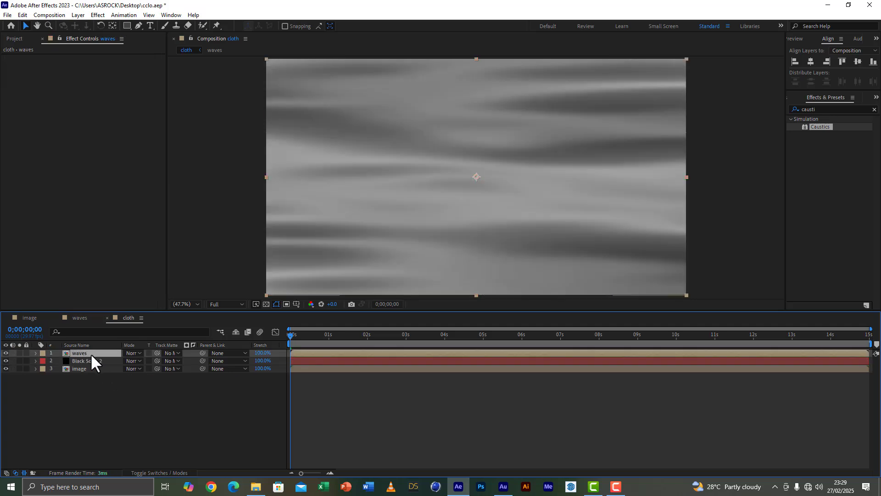
click(134, 353)
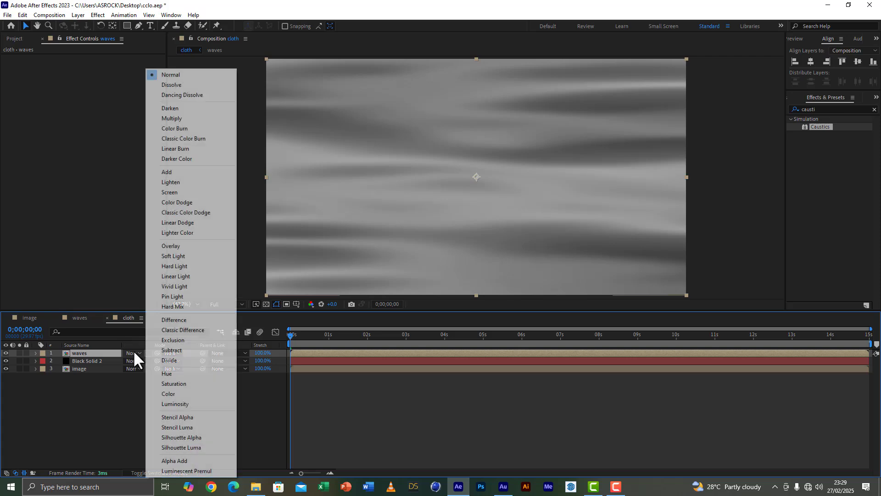
click(183, 247)
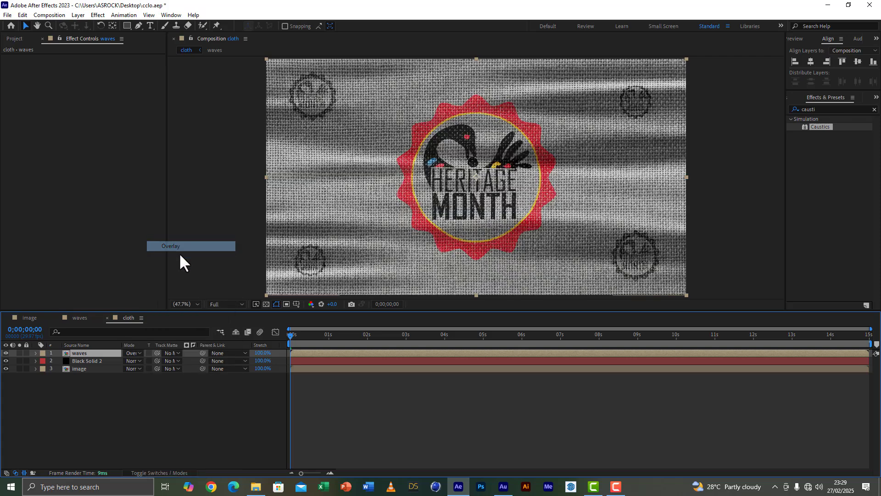
click(5, 354)
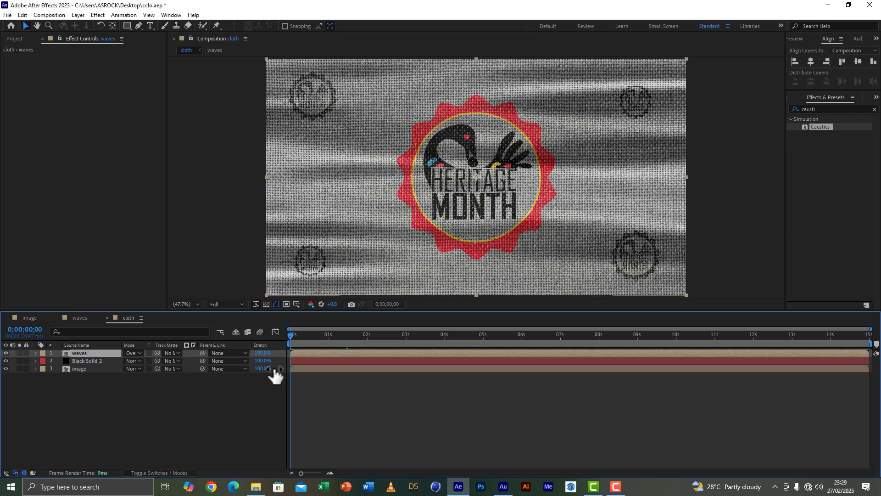
key(space)
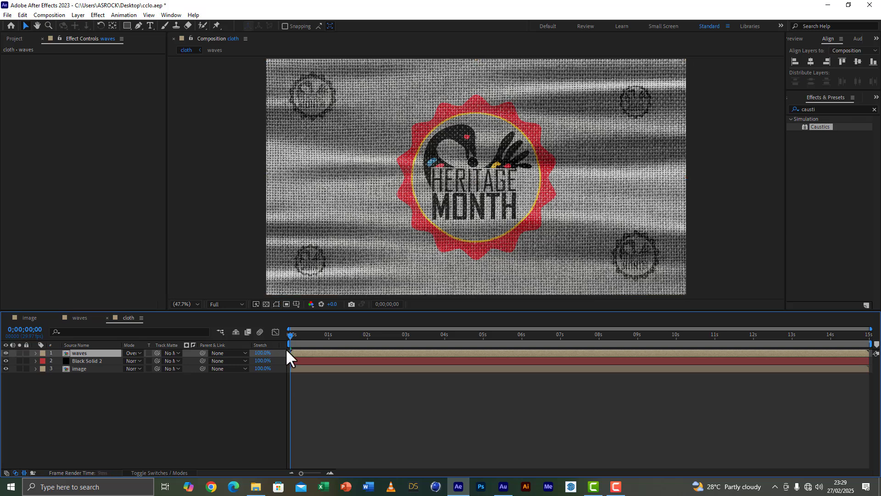